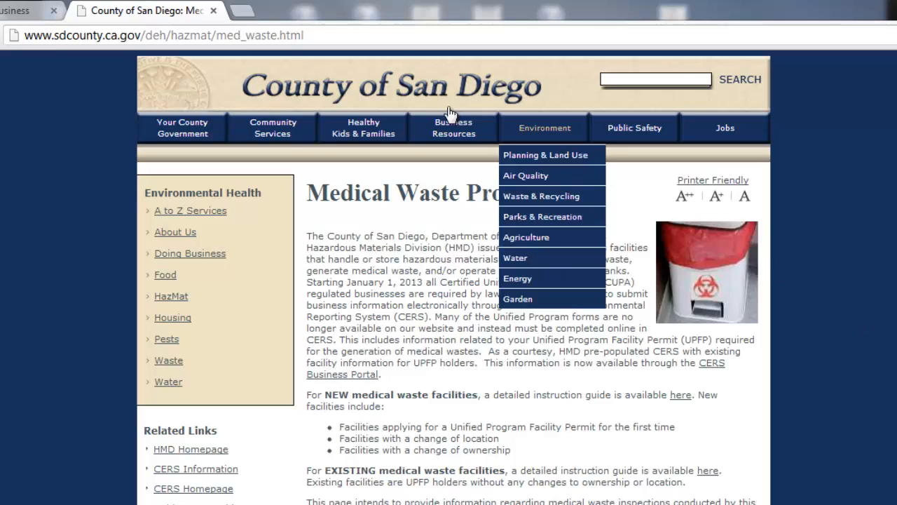
Navigate Chrome to the CERS website at cers.calepa.ca.gov
left_click(297, 35)
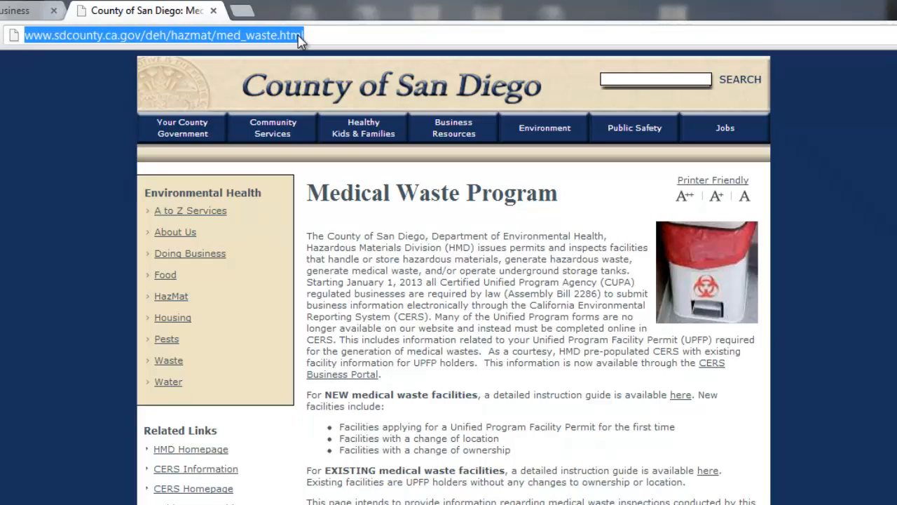
type("cers")
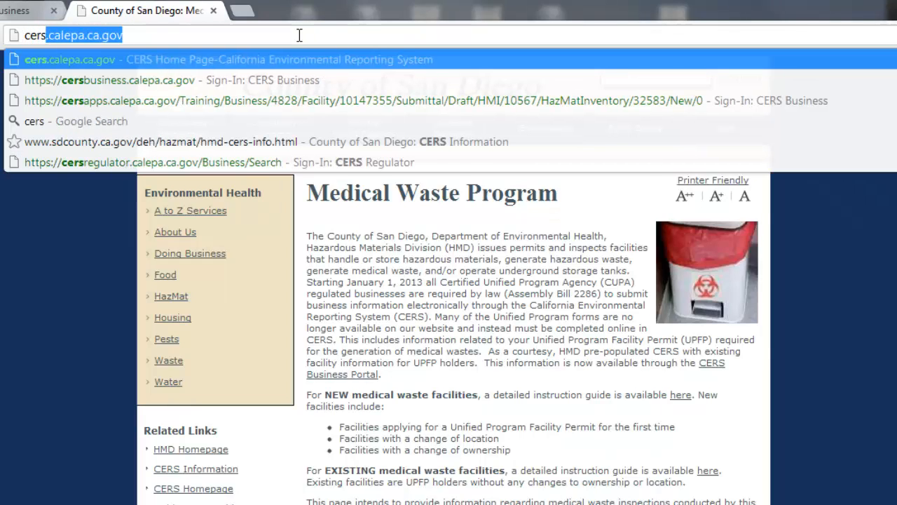
type(".calepa.")
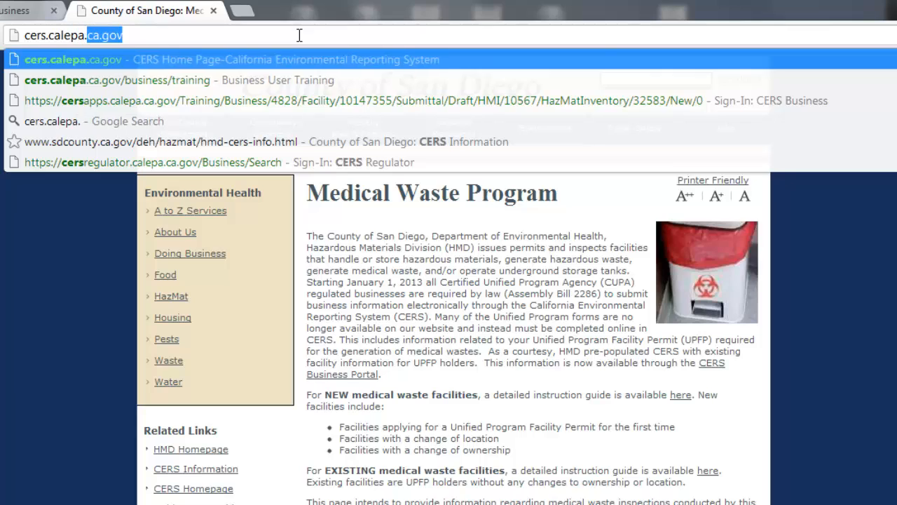
type("ca..g")
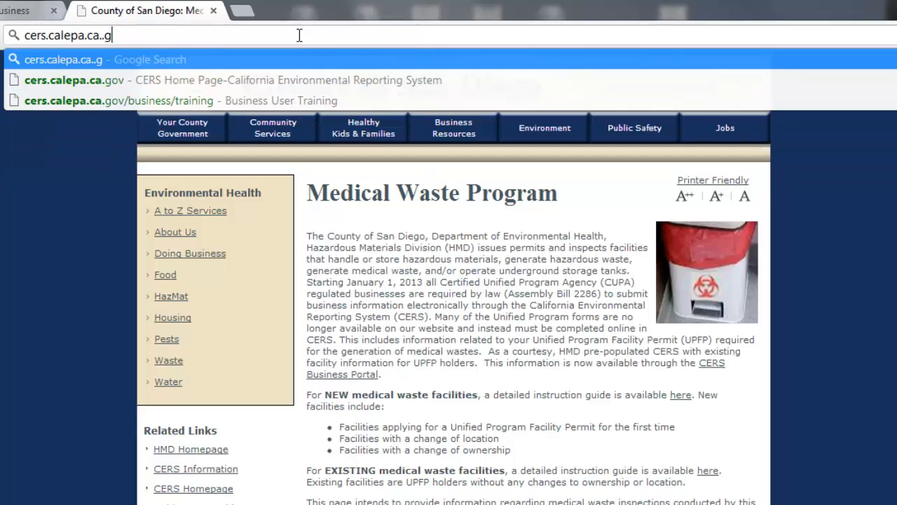
type("ov")
key("Return")
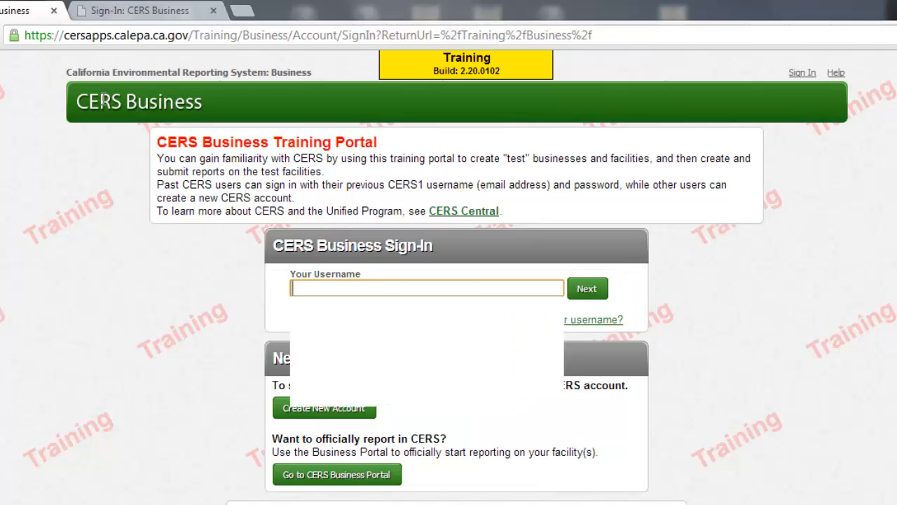
Sign in to the CERS Business training portal with the account's username and password
type("newgrissel")
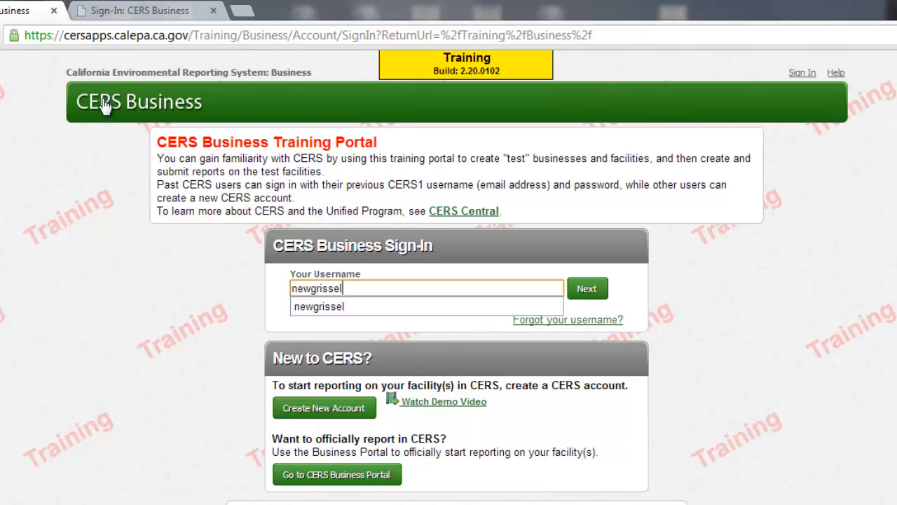
left_click(587, 288)
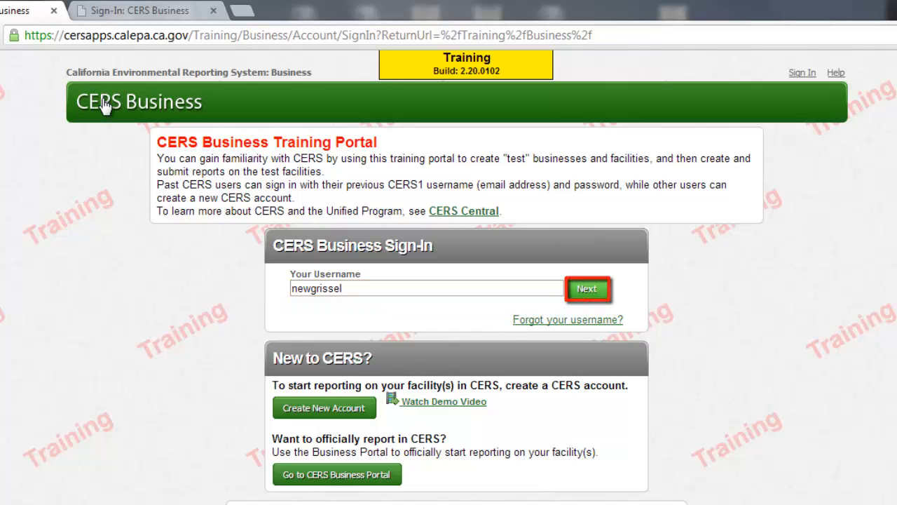
type("*********")
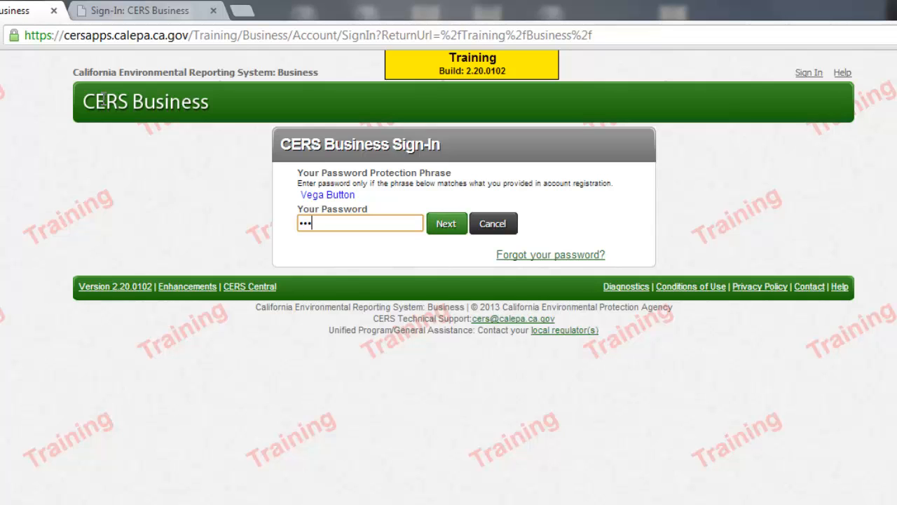
left_click(447, 224)
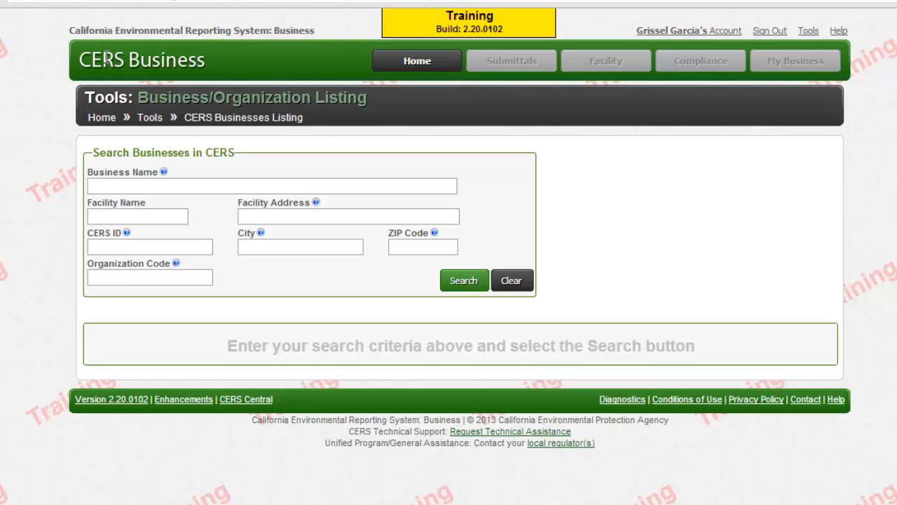
Search the business listing by CERS ID 10142111
left_click(149, 247)
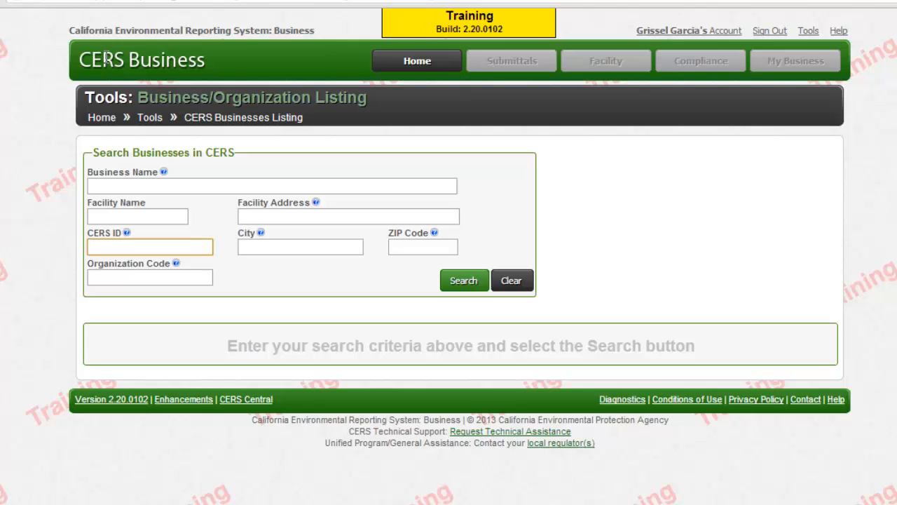
type("10142111")
key("Return")
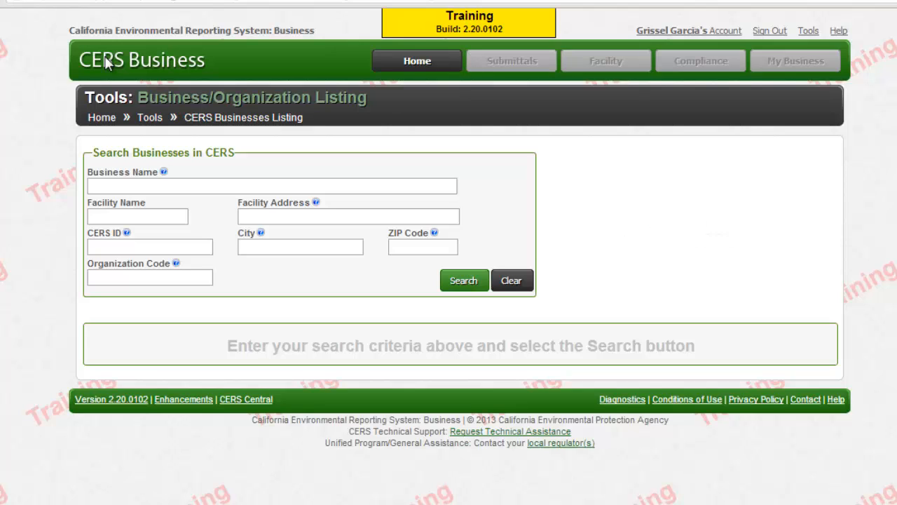
Search the listing for the business name 'family dental clinic'
key("Tab")
type("family")
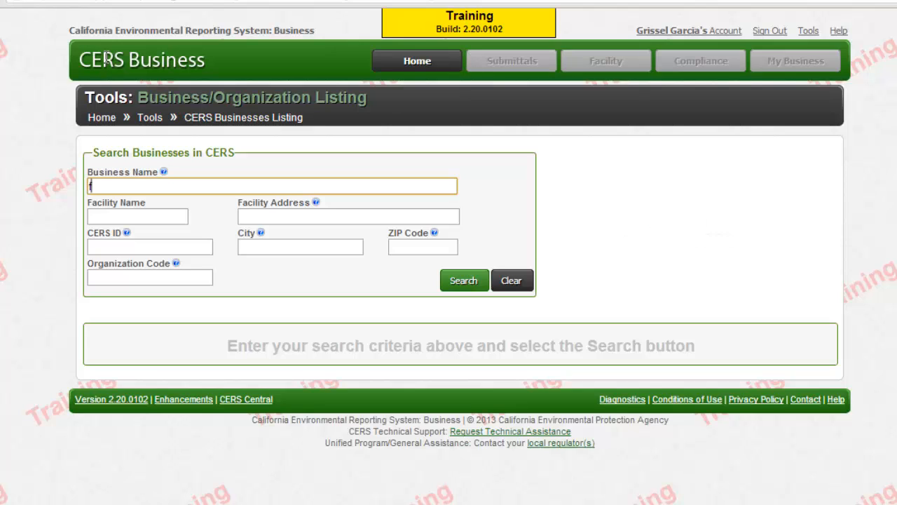
type("en")
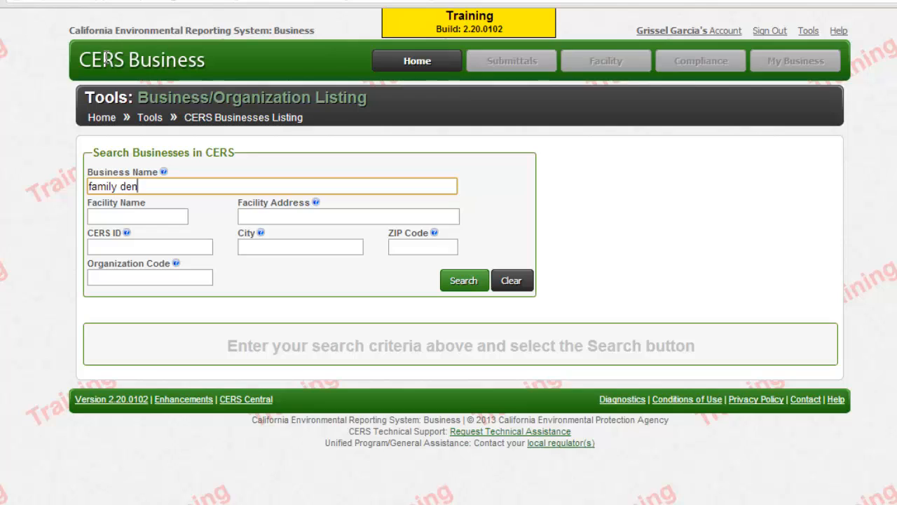
type("tal clinic")
key("Return")
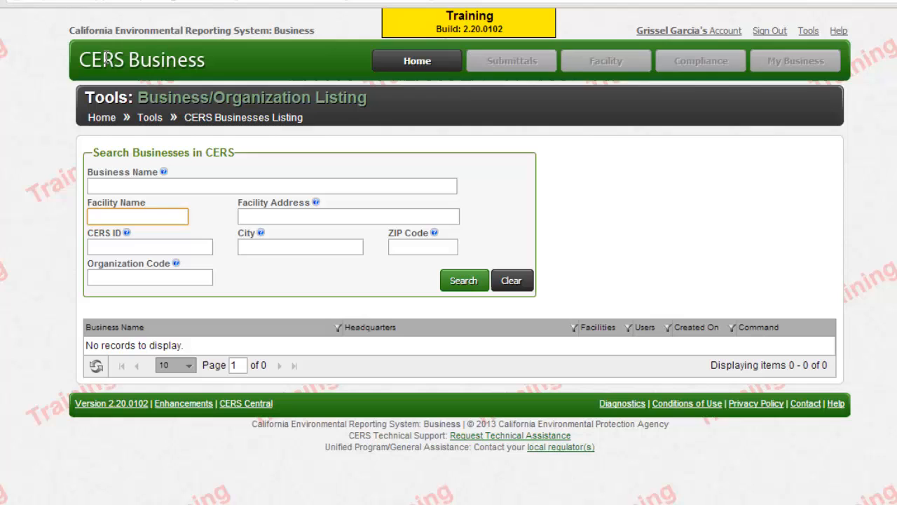
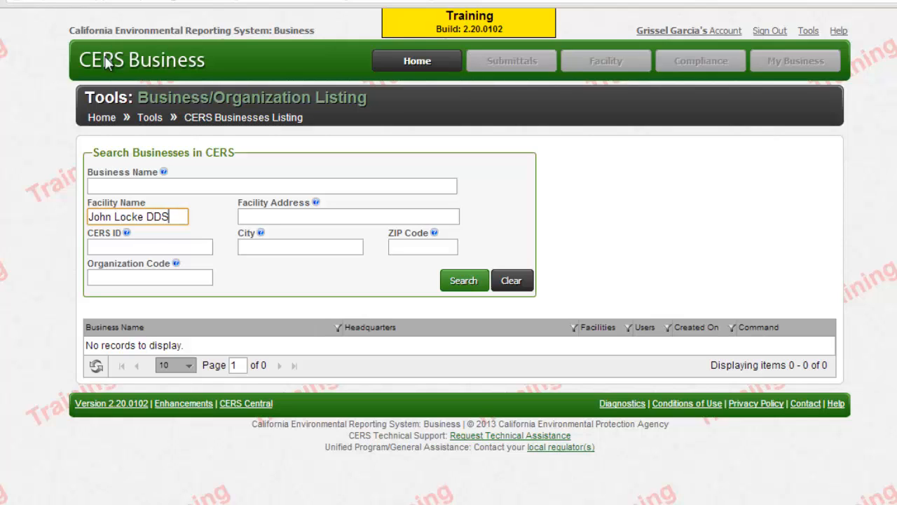
Search by the dental practice's facility name, adjusting the name and re-running the search
key("Return")
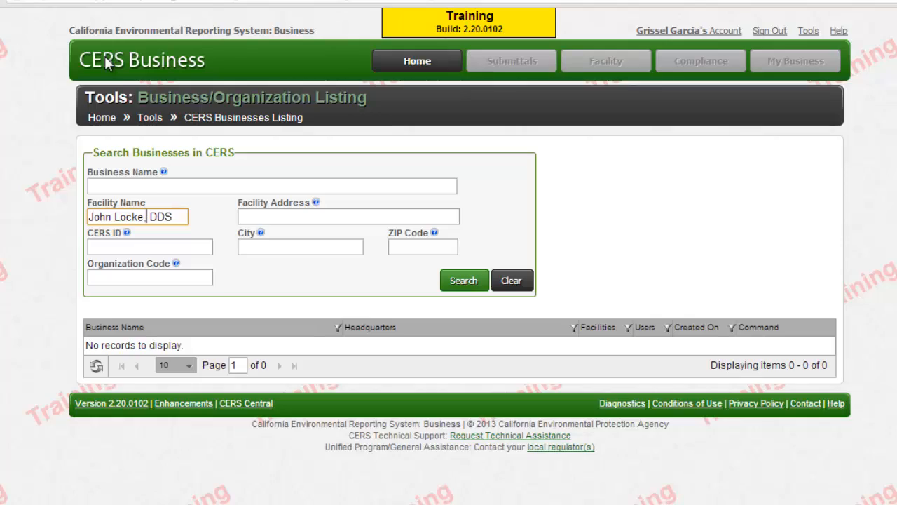
key("Return")
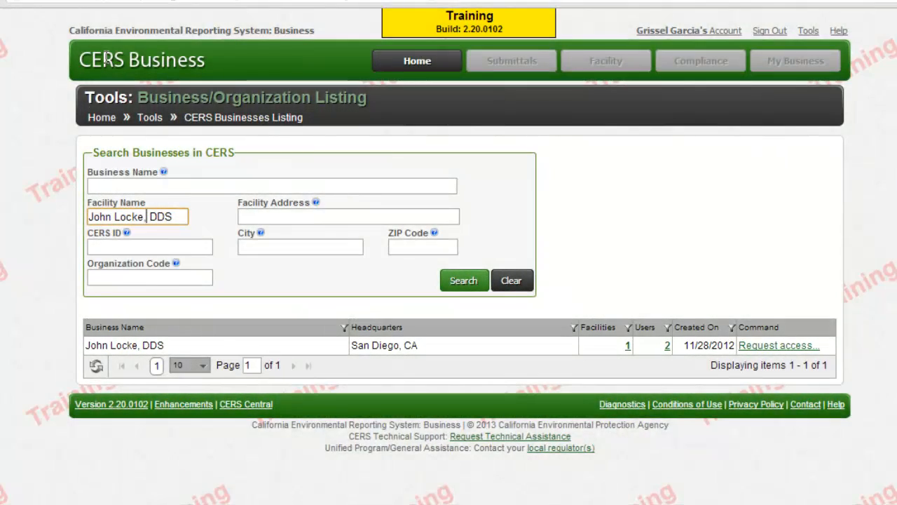
key("BackSpace")
key("BackSpace")
key("BackSpace")
key("BackSpace")
key("BackSpace")
key("BackSpace")
key("BackSpace")
key("BackSpace")
key("BackSpace")
key("BackSpace")
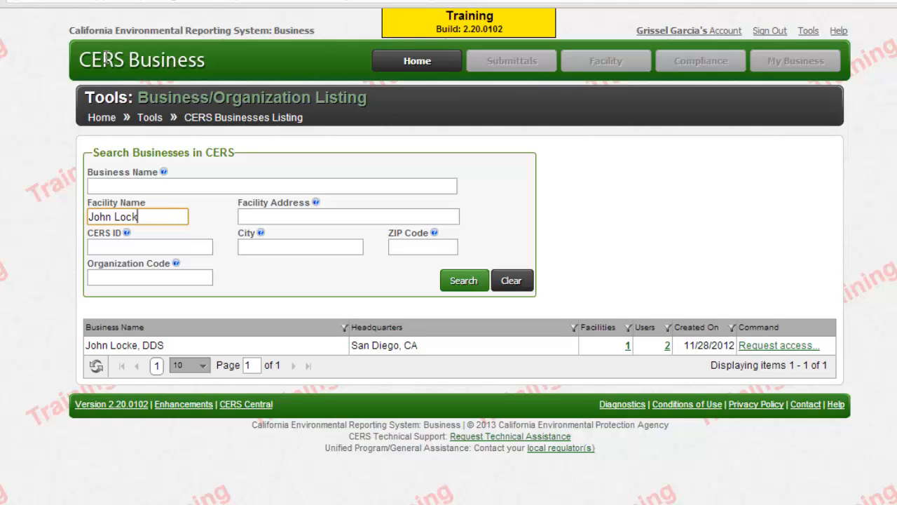
Re-run the facility name search with the shortened name
type("L")
key("Return")
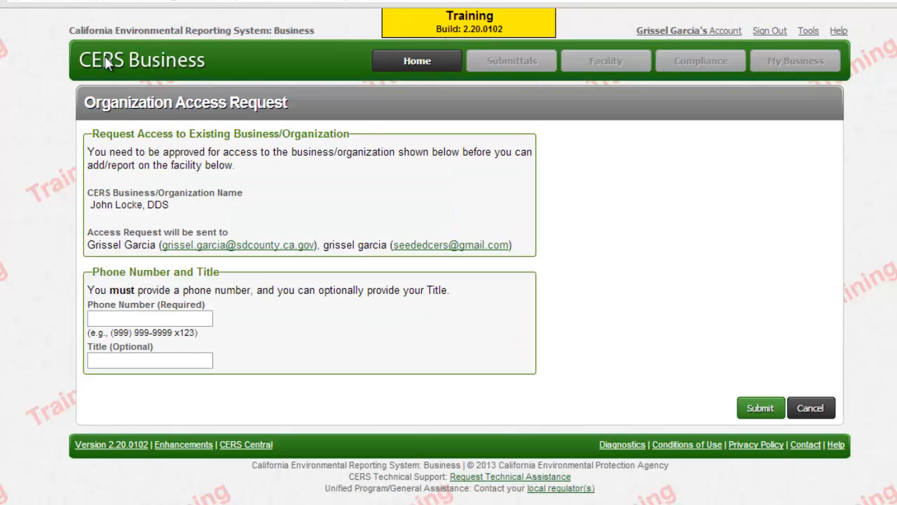
Submit the organization access request with a contact phone number and title Owner
type("5")
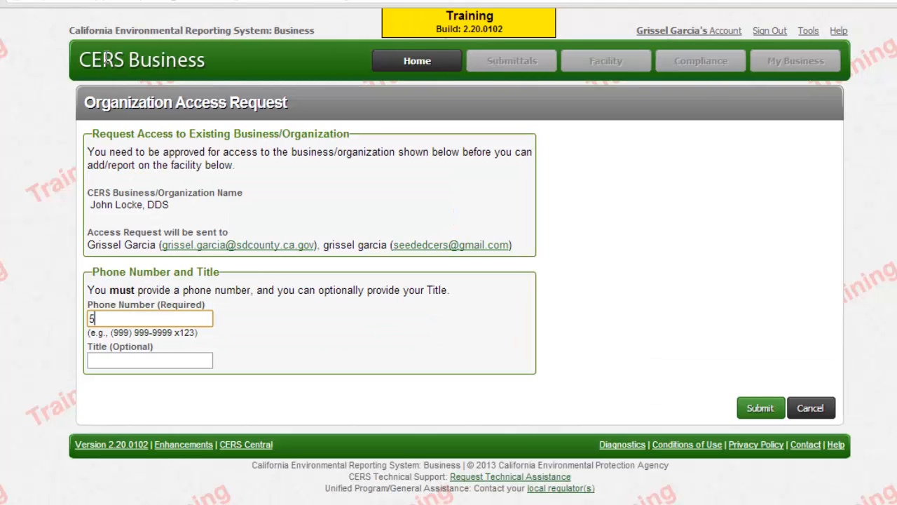
type("55.555.5555")
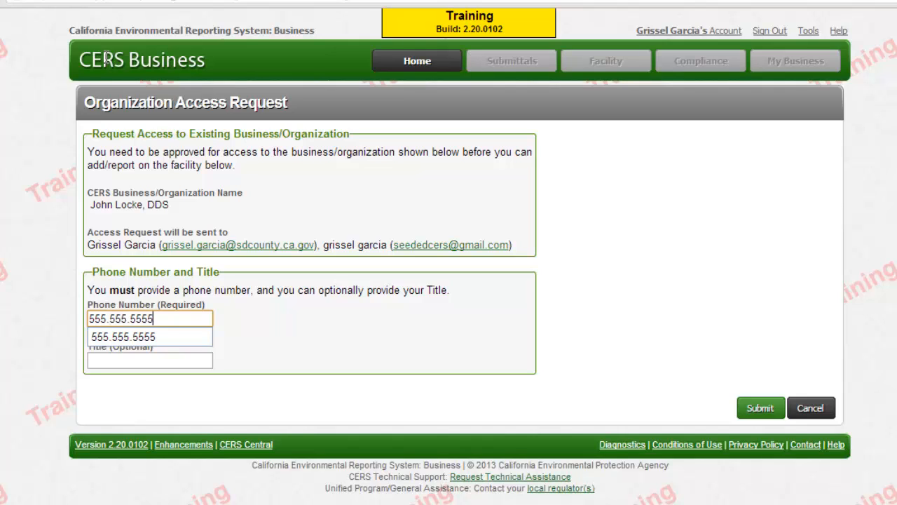
key("Tab")
type("Owner")
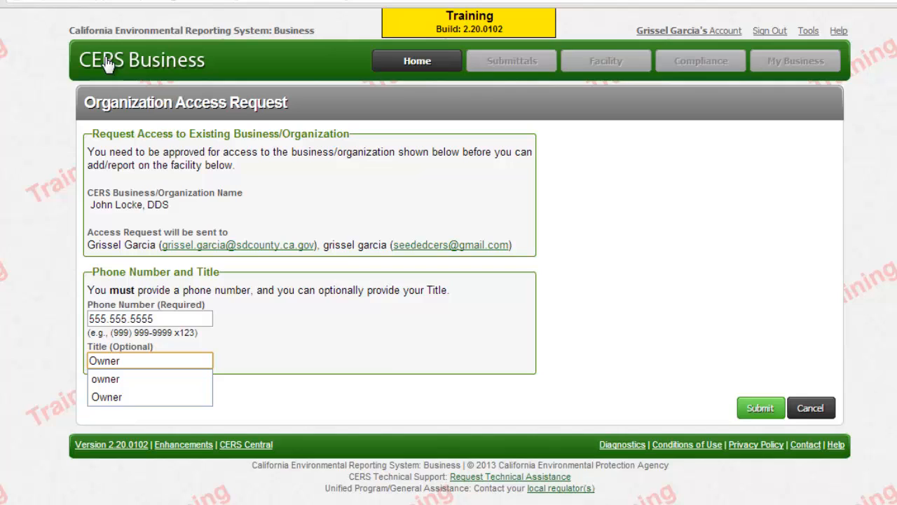
key("Tab")
key("Return")
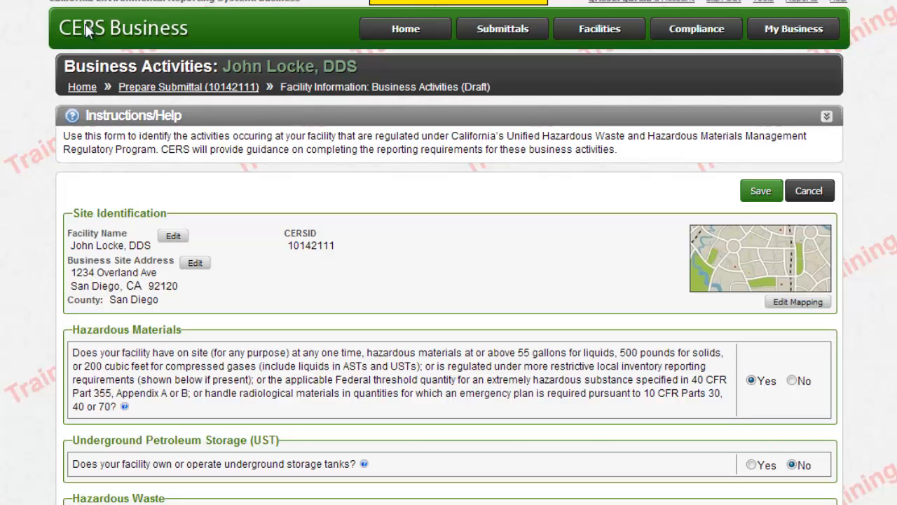
Scroll down through the Business Activities form to review its entries
scroll(86, 23, "down", 2)
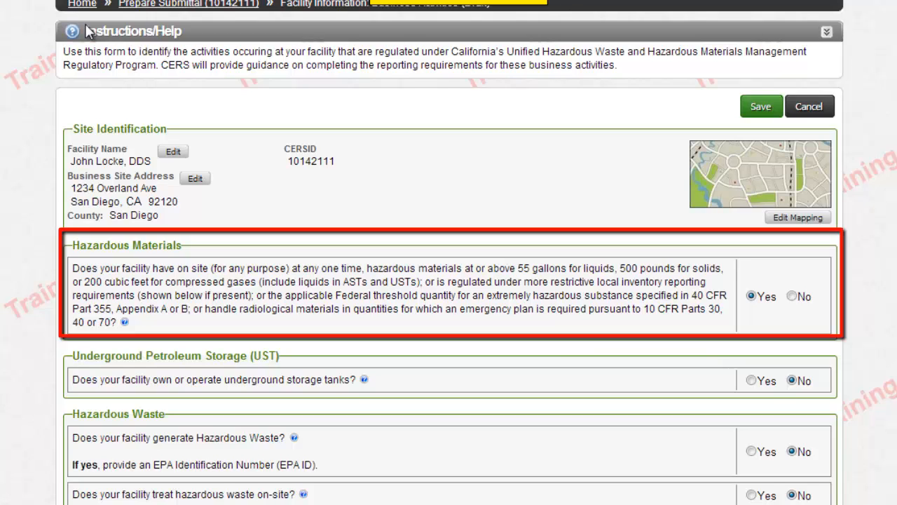
scroll(89, 31, "down", 1)
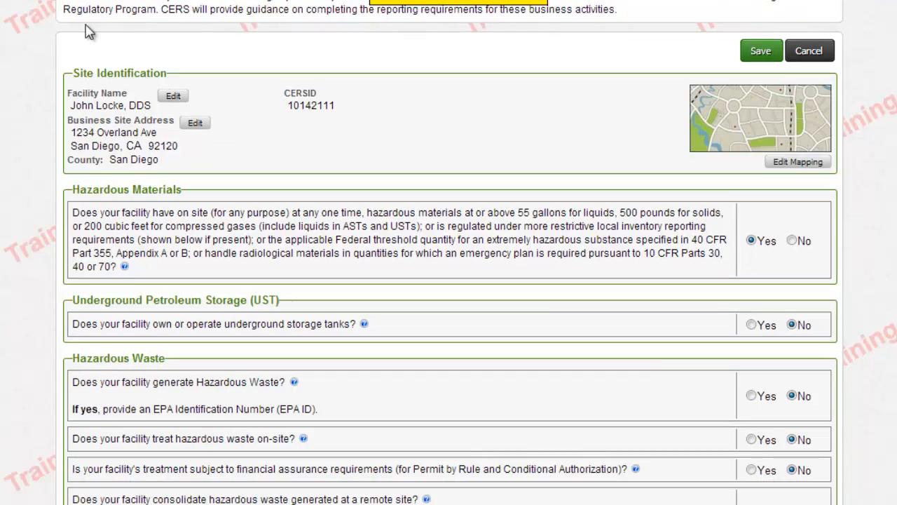
scroll(89, 32, "down", 5)
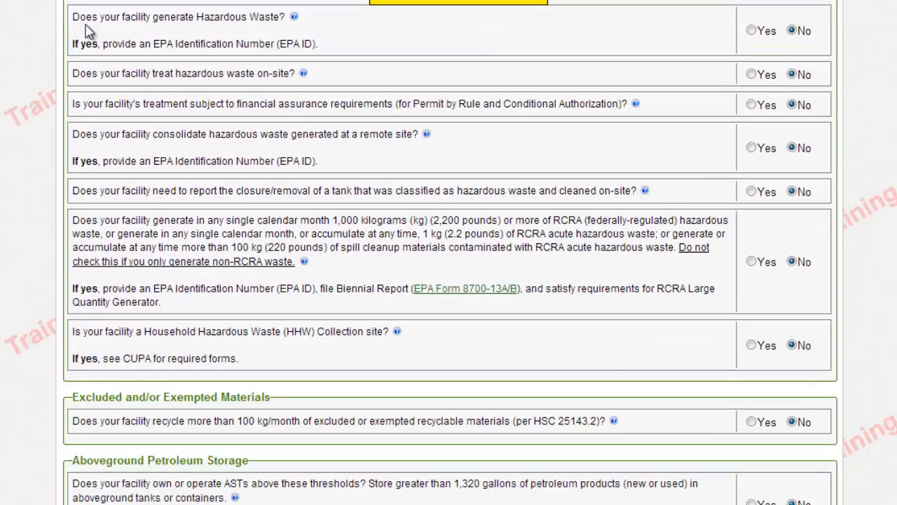
scroll(89, 31, "down", 5)
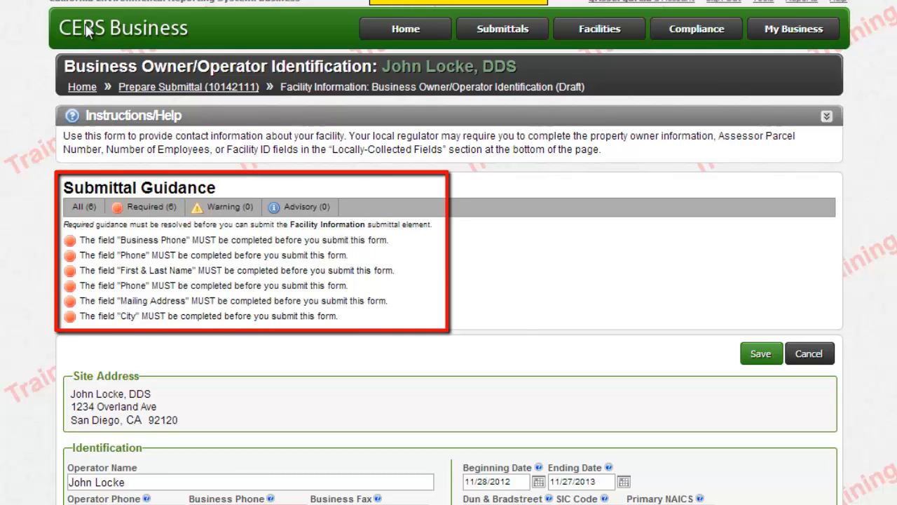
Fill in the Business Phone field with the business's phone number
scroll(85, 29, "down", 3)
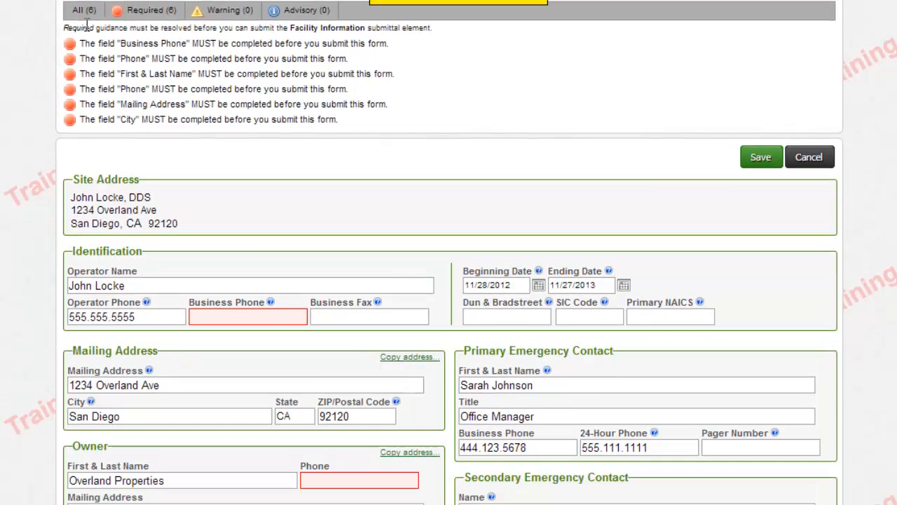
key("Tab")
type("555.5")
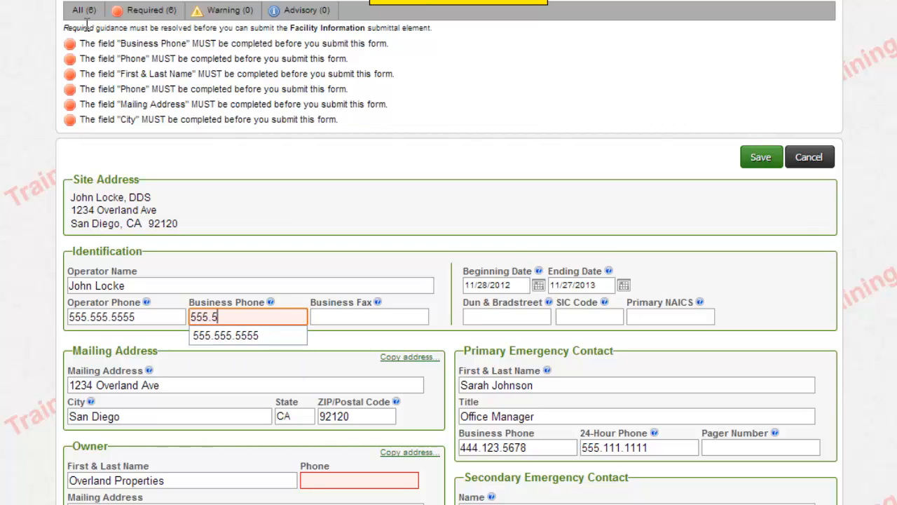
type("55.555.")
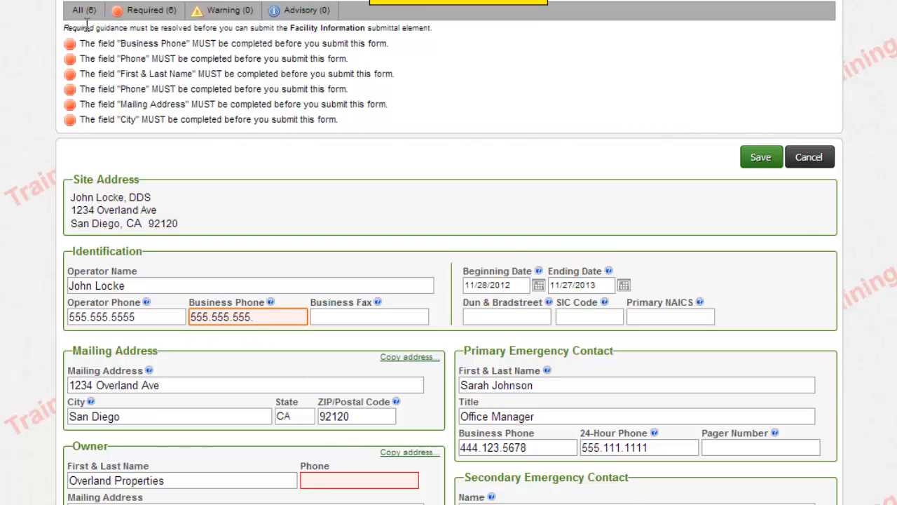
type("5555")
key("Down")
key("Return")
Set the owner to the operator's name, add the owner's phone, and copy the mailing address
scroll(85, 29, "down", 1)
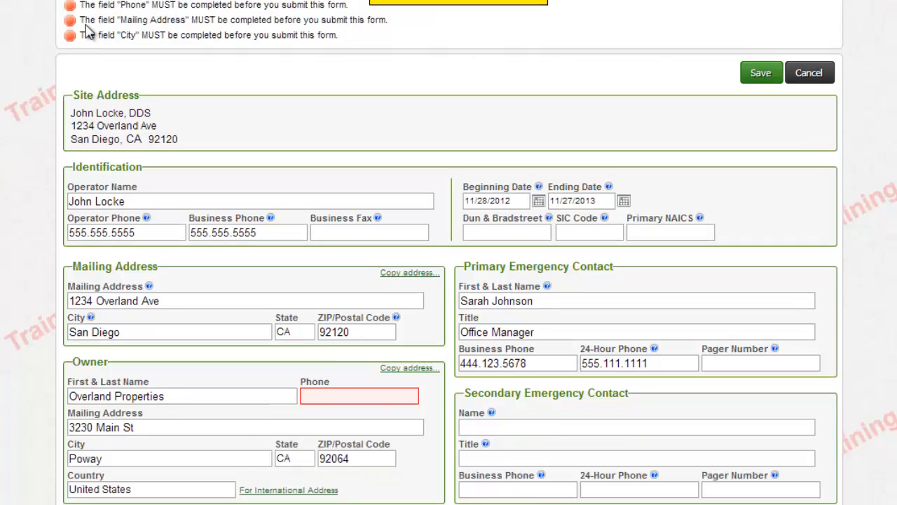
scroll(85, 29, "down", 2)
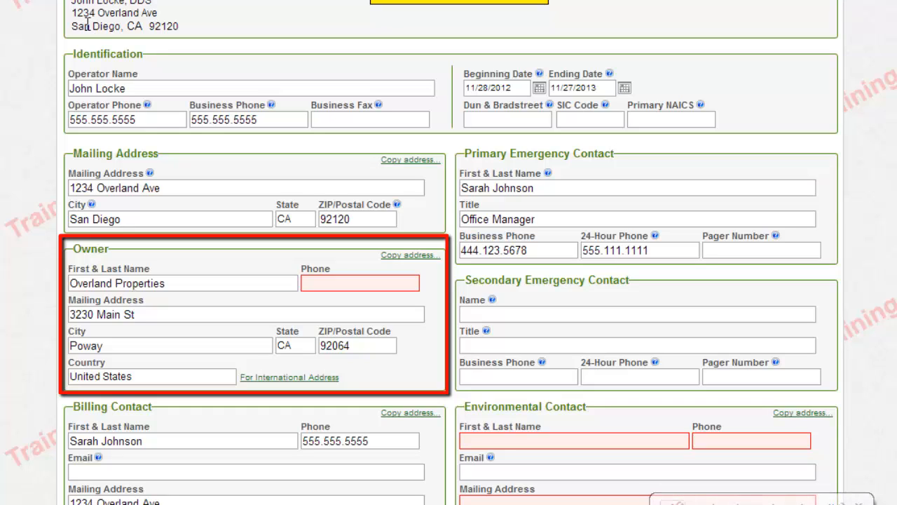
key("Tab")
key("BackSpace")
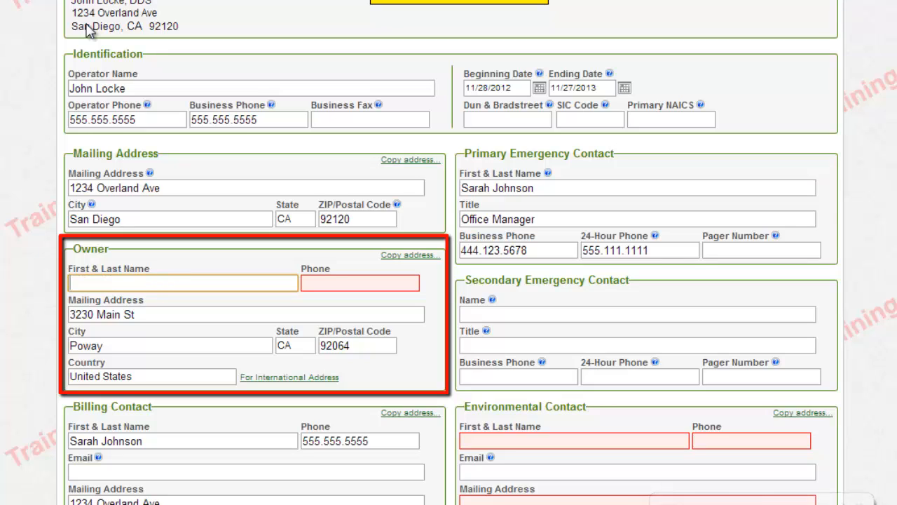
type("John Locke")
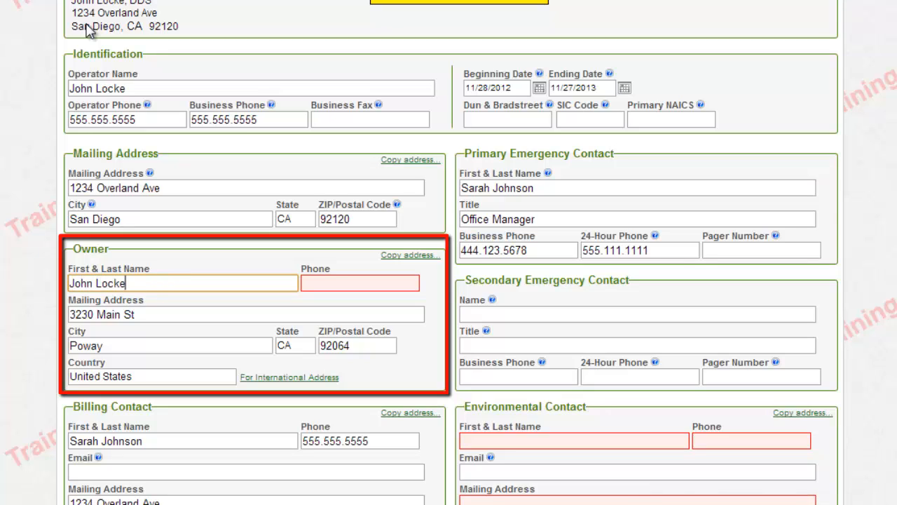
key("Tab")
type("555.555")
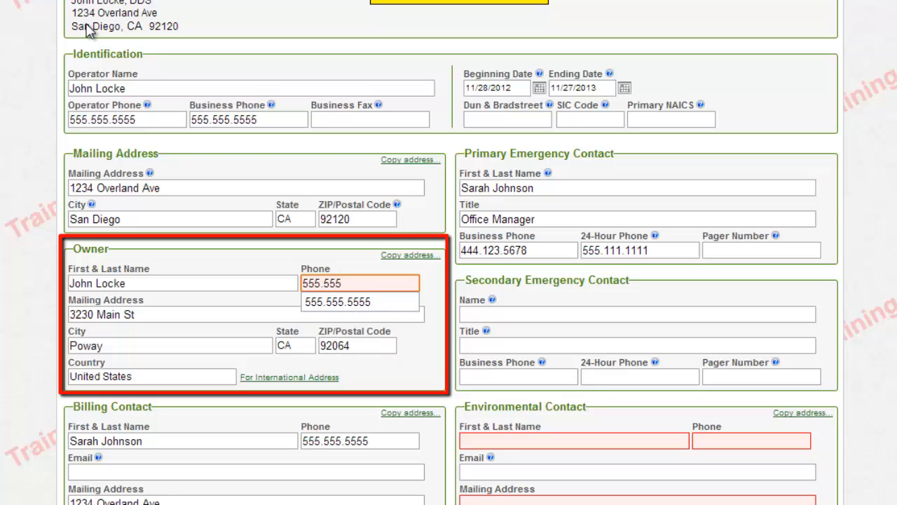
type(".5555")
key("Down")
key("Up")
key("Down")
key("Tab")
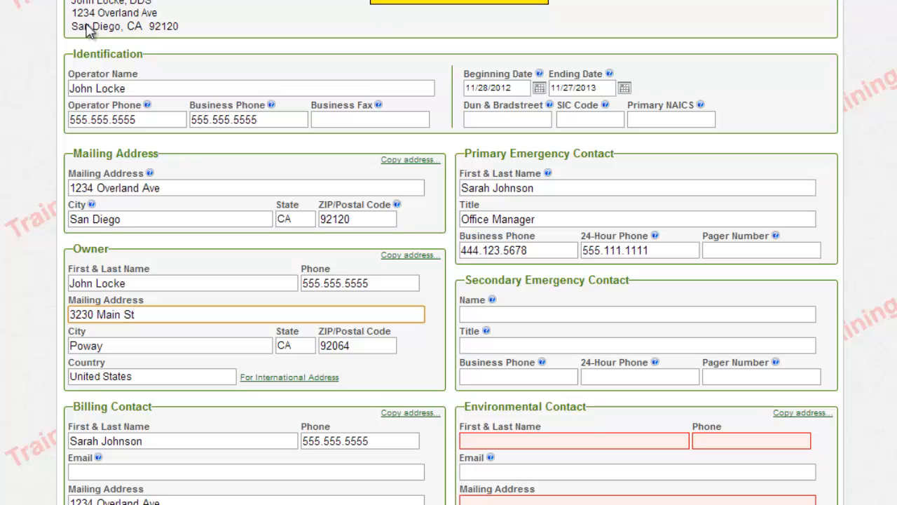
left_click(87, 27)
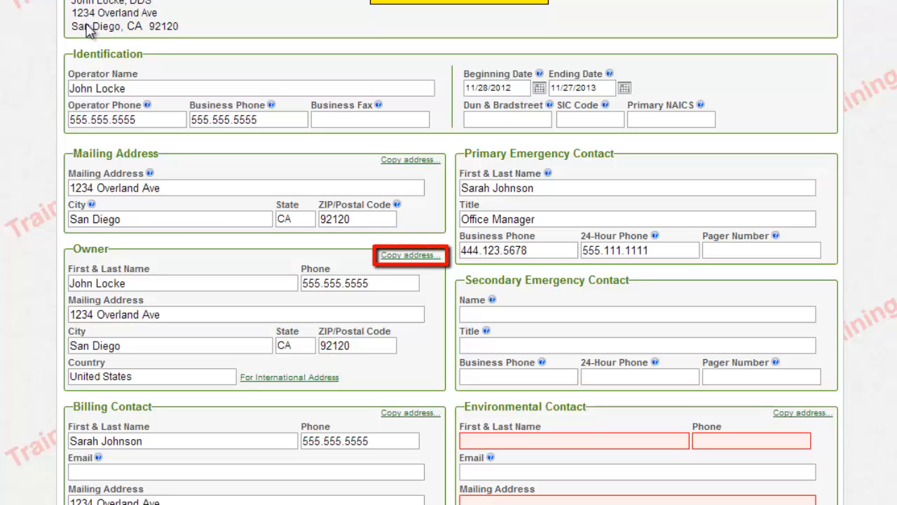
Enter the Environmental Contact's name, phone number and e-mail address
scroll(87, 26, "down", 3)
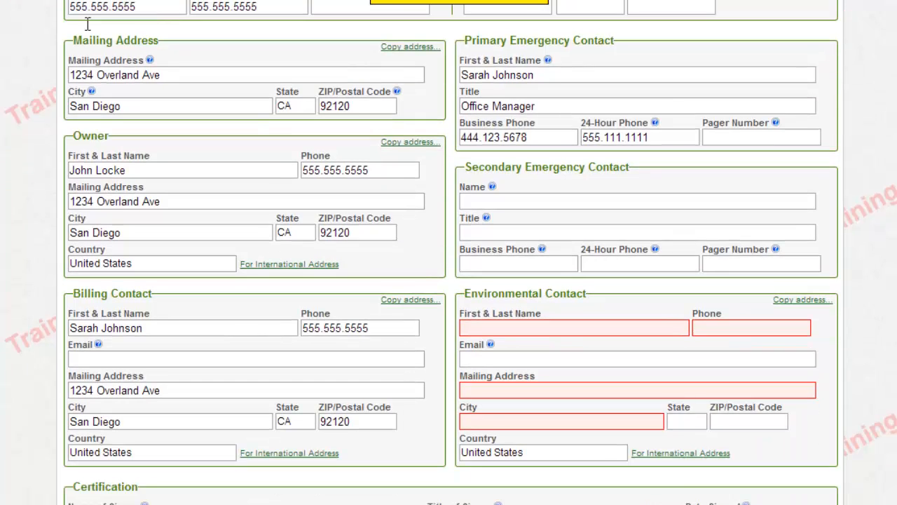
scroll(87, 26, "down", 1)
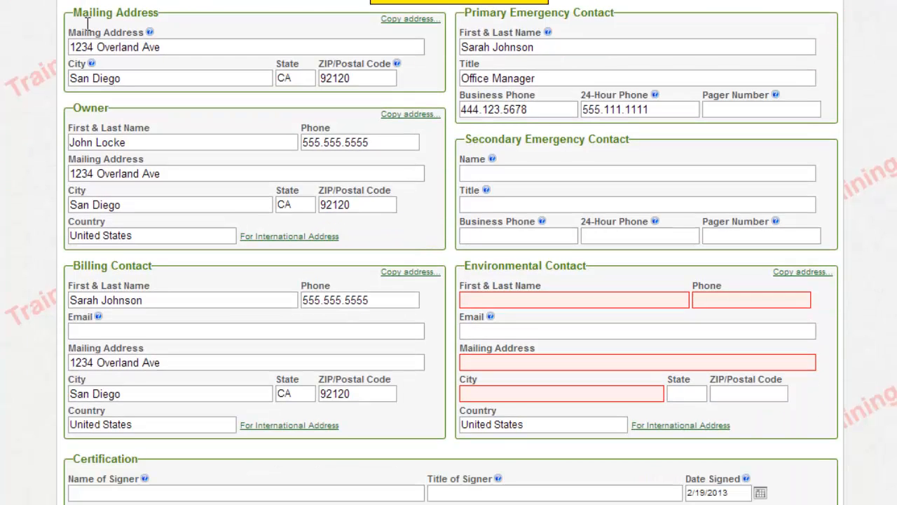
key("Tab")
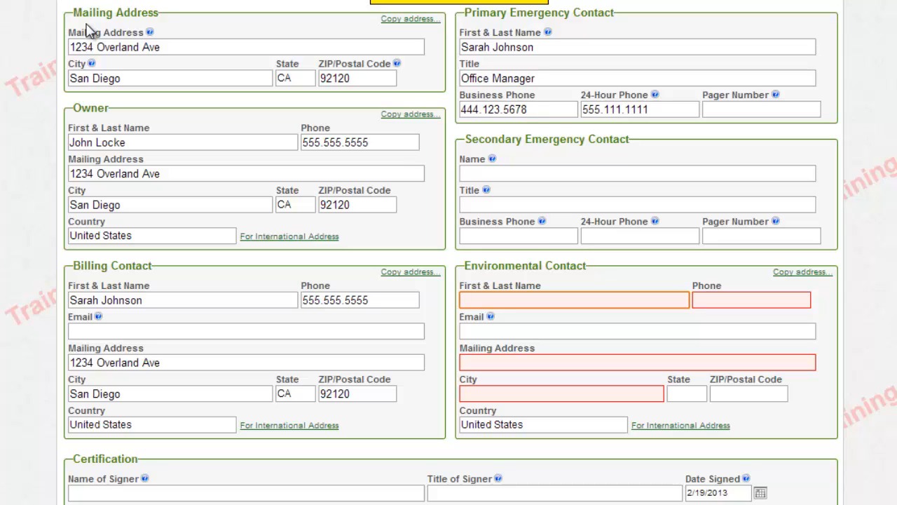
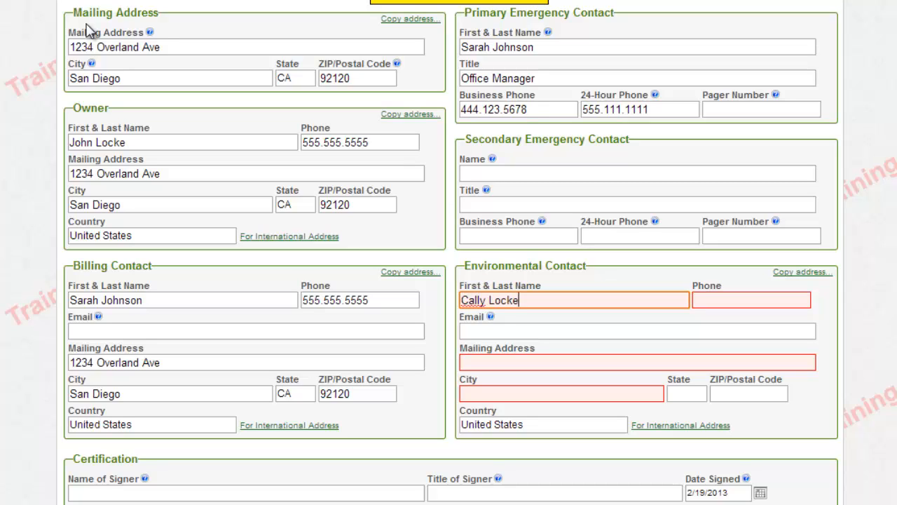
key("Tab")
type("555.555.5555")
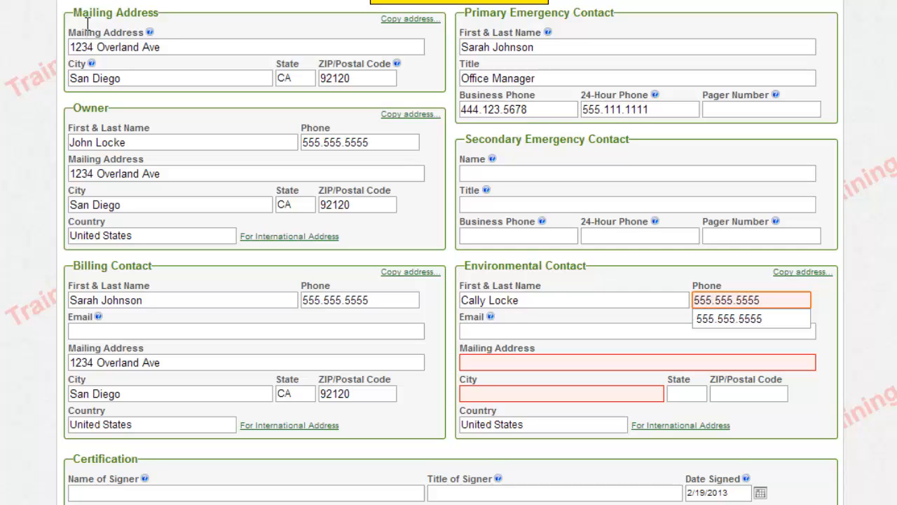
key("Escape")
key("Tab")
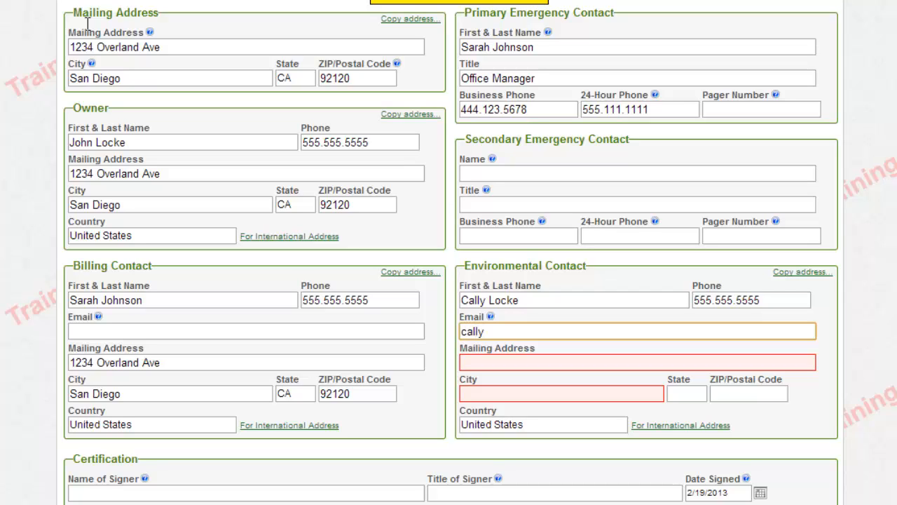
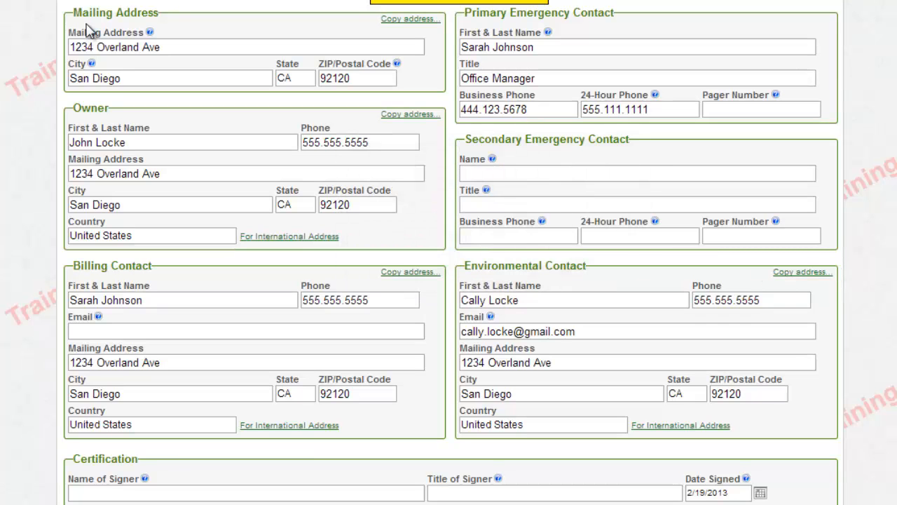
Enter the signer's name, signer title Owner, and the document preparer's name in the Certification
scroll(88, 31, "down", 3)
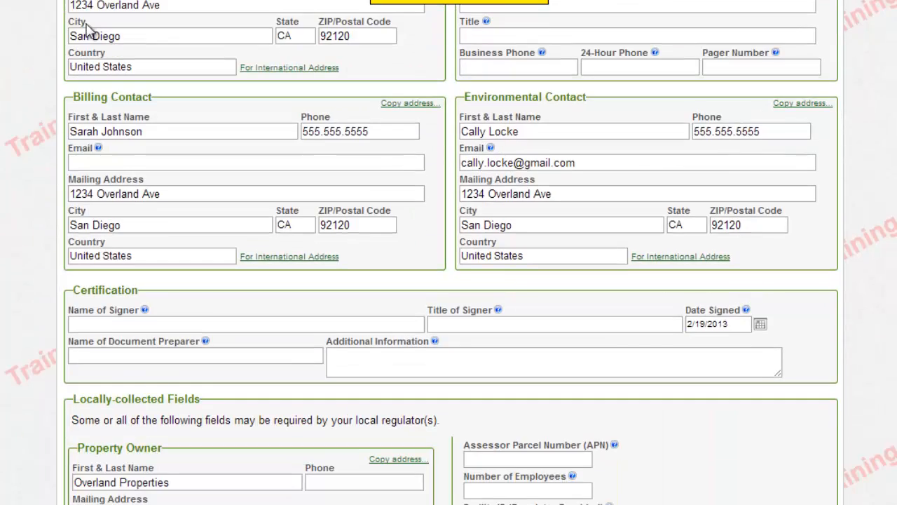
key("Tab")
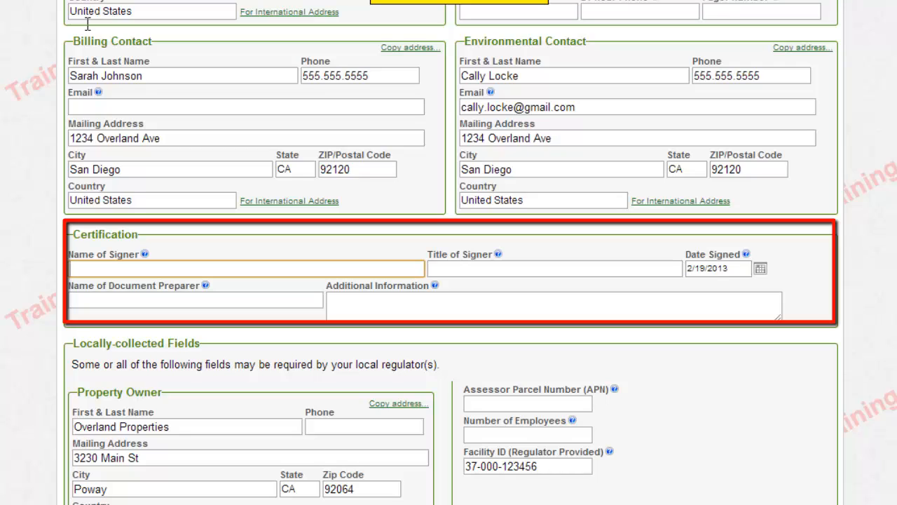
type("John Locke")
key("Tab")
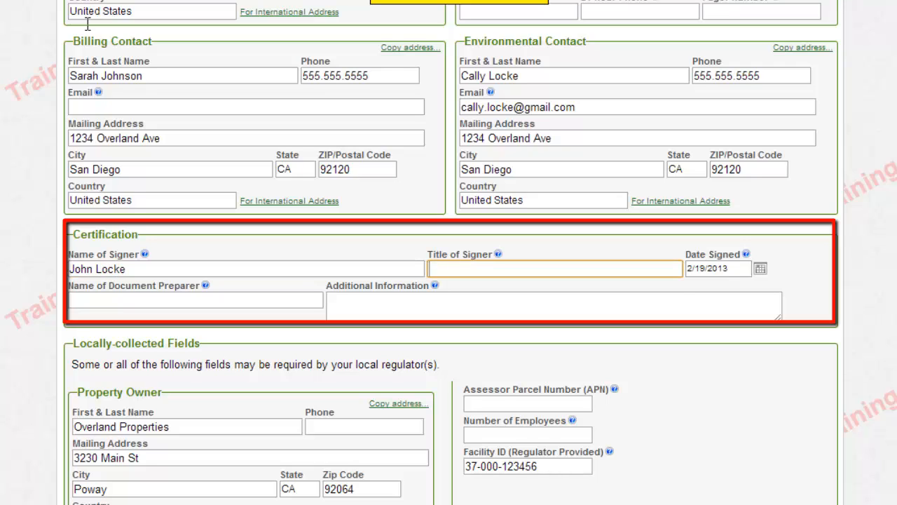
type("Owner")
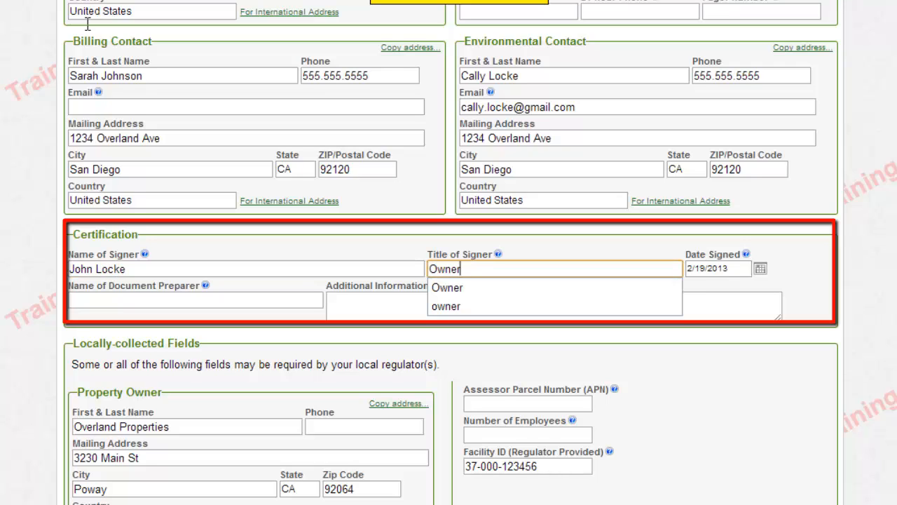
key("Tab")
key("Tab")
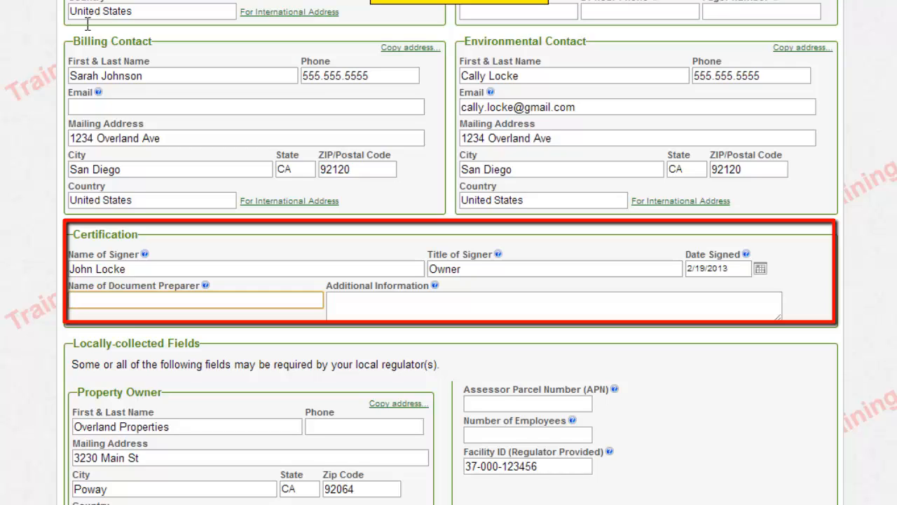
left_click(90, 31)
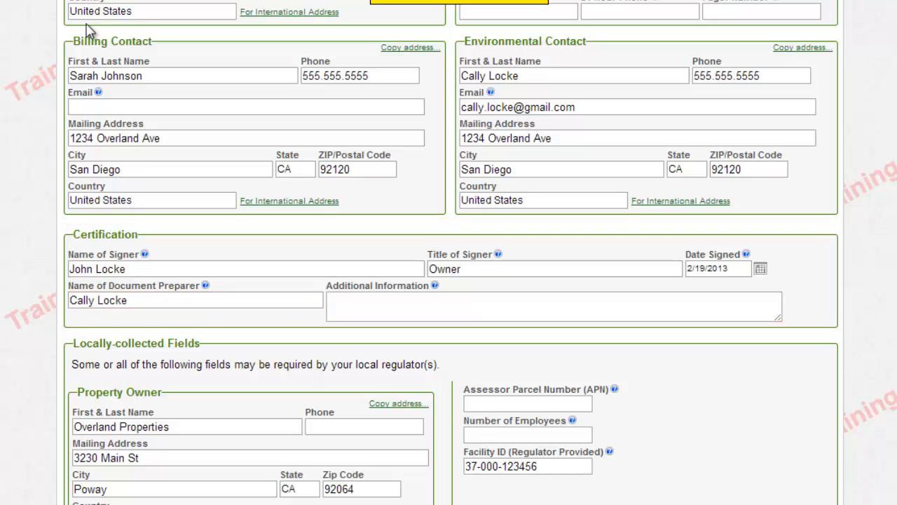
scroll(90, 32, "down", 3)
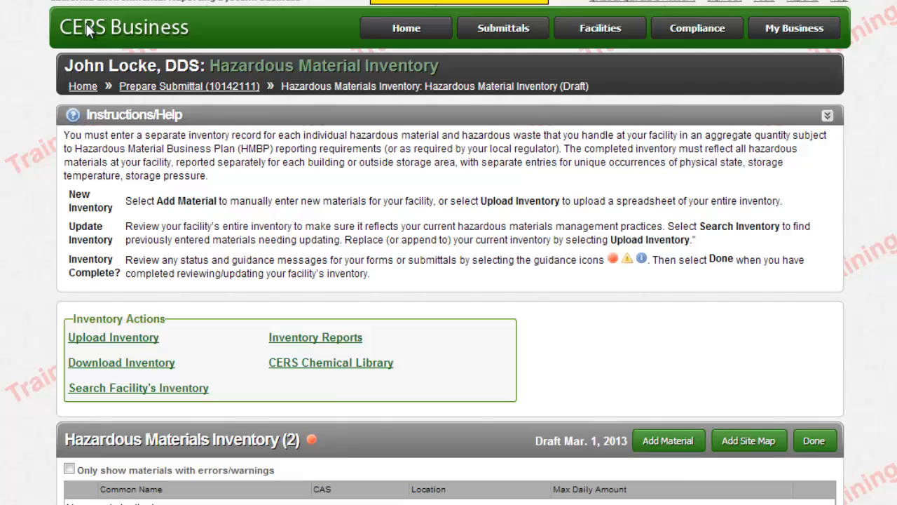
Scroll down the Hazardous Material Inventory to the WASTE 902 INFECTIOUS WASTE, SHARPS record
scroll(89, 32, "down", 5)
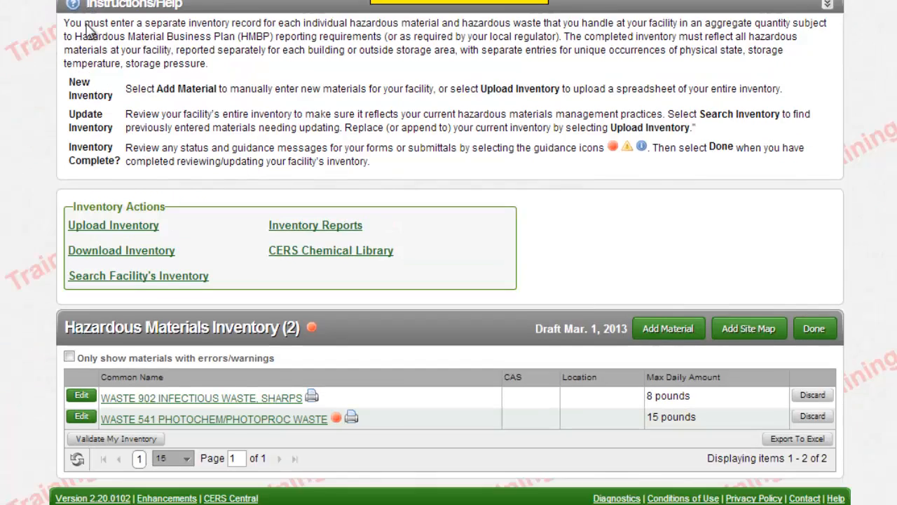
scroll(89, 32, "down", 1)
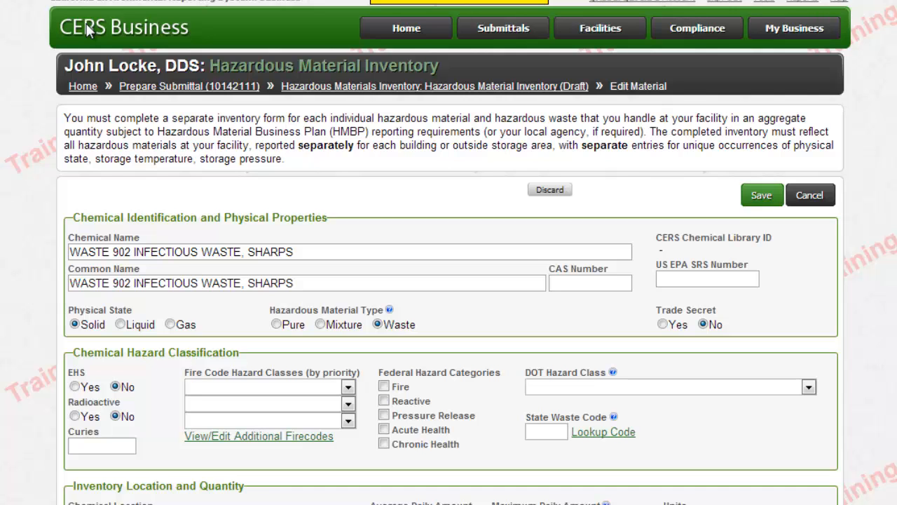
Mark Plastic Bottle as the storage container type for the 15-pound sharps waste item
scroll(88, 29, "down", 5)
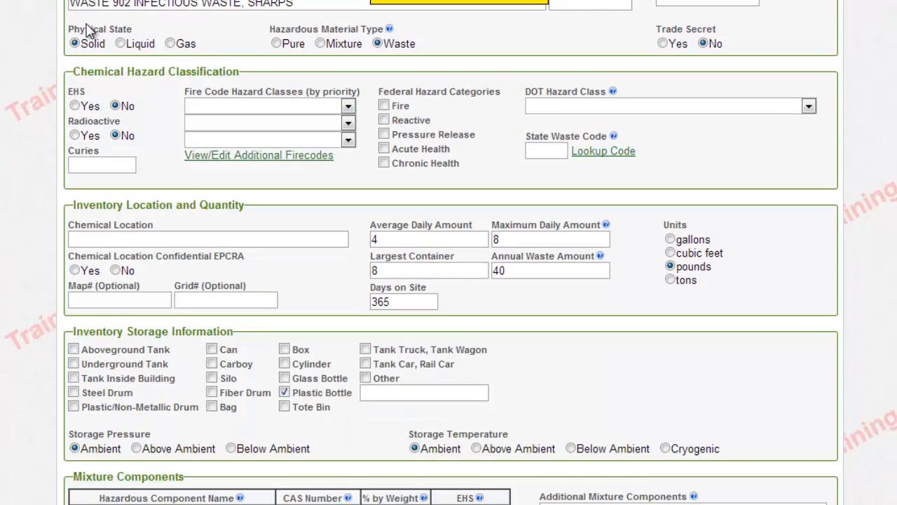
scroll(88, 30, "down", 5)
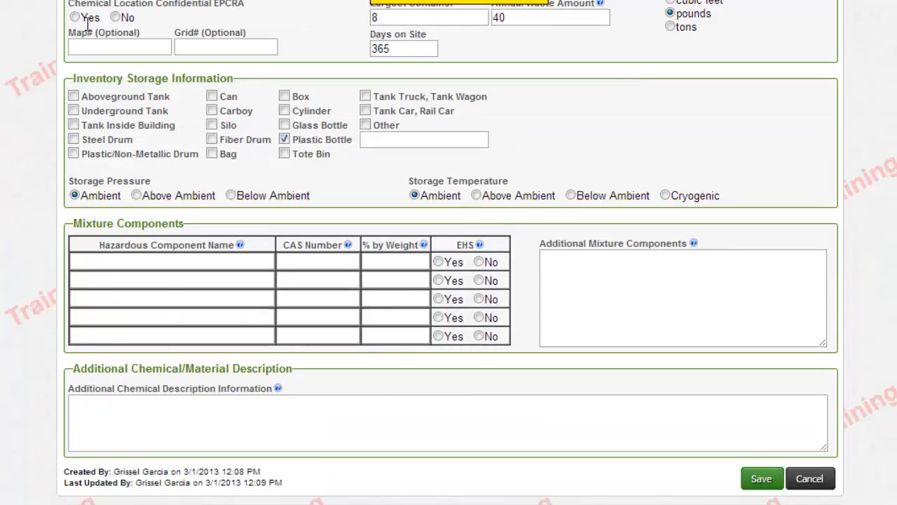
scroll(88, 25, "up", 8)
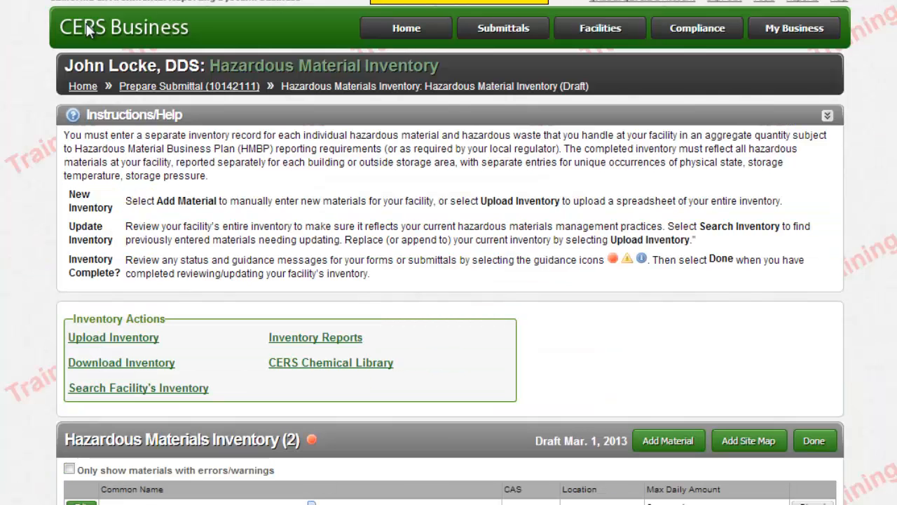
scroll(89, 31, "down", 1)
scroll(89, 31, "down", 1)
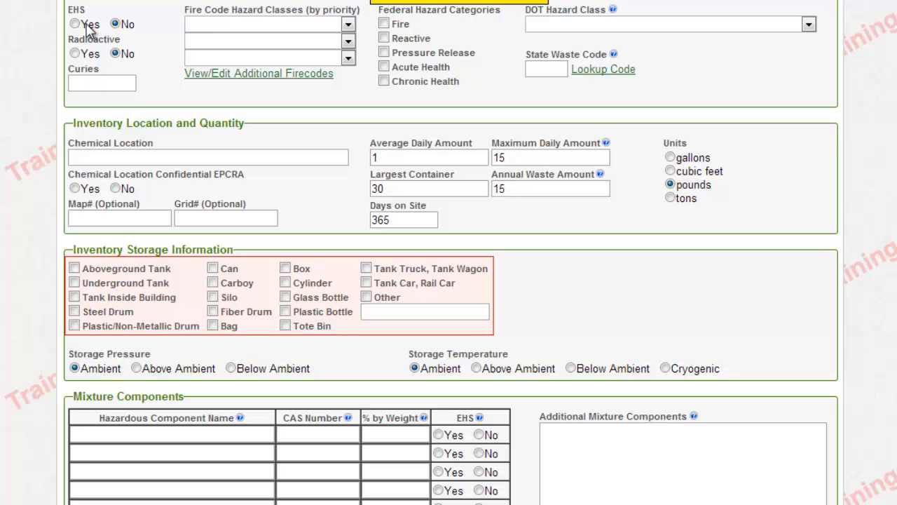
key("space")
scroll(87, 28, "down", 4)
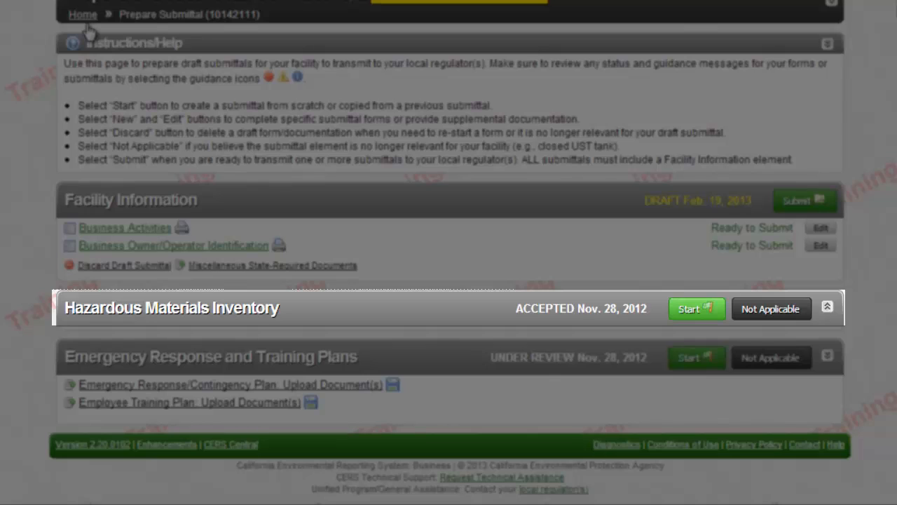
Scroll back up the Hazardous Materials Inventory page to reach the Add Material option
scroll(89, 31, "up", 2)
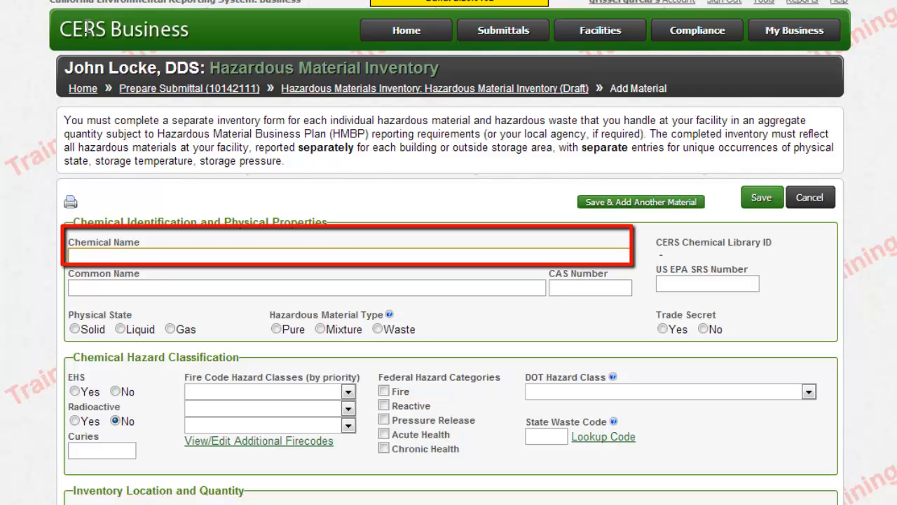
Enter Waste Infectious Sharps as both the chemical name and the common name
type("Waste ")
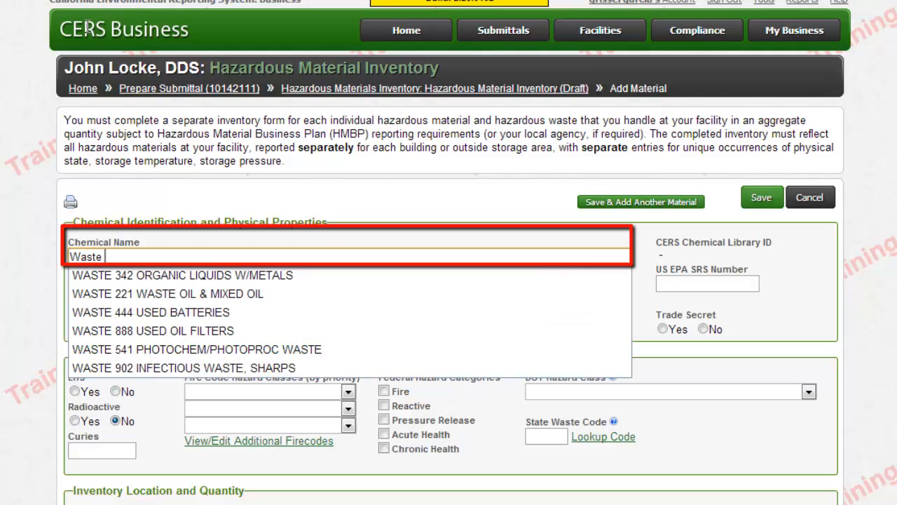
type("Infectious SHa")
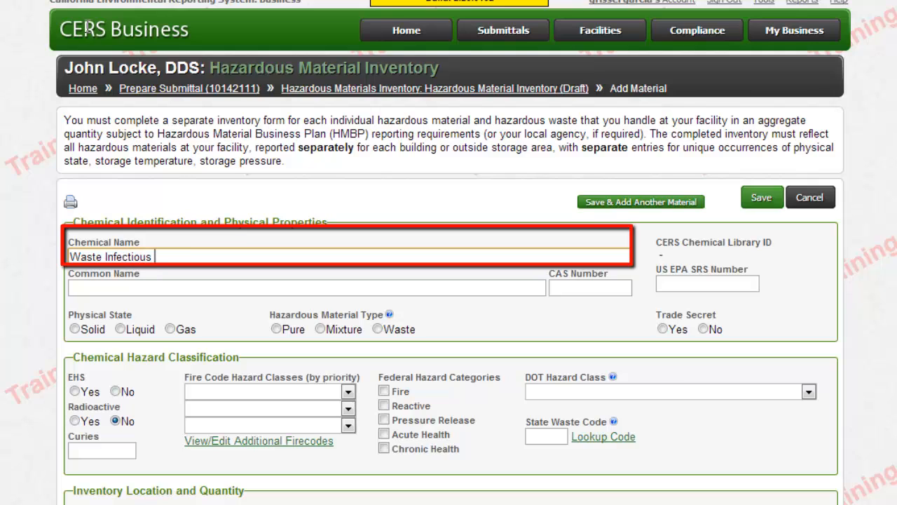
key("BackSpace")
key("BackSpace")
type("harps")
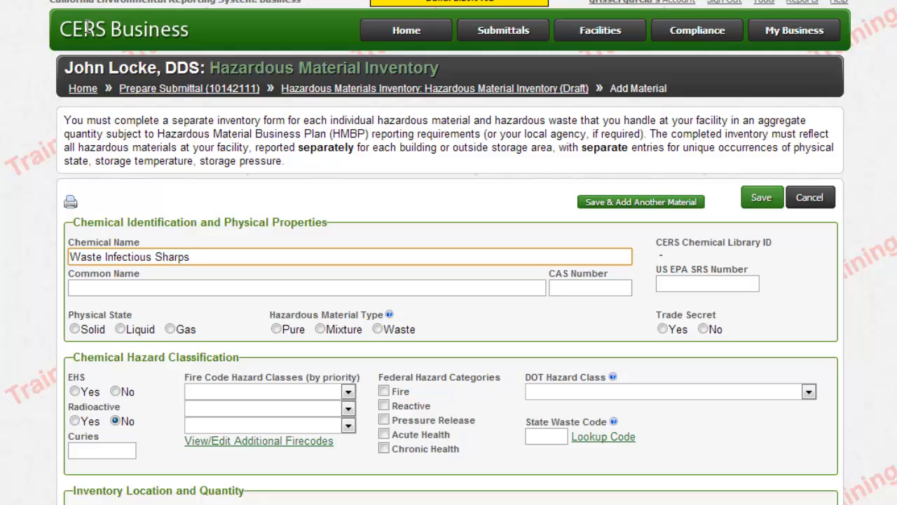
key("Tab")
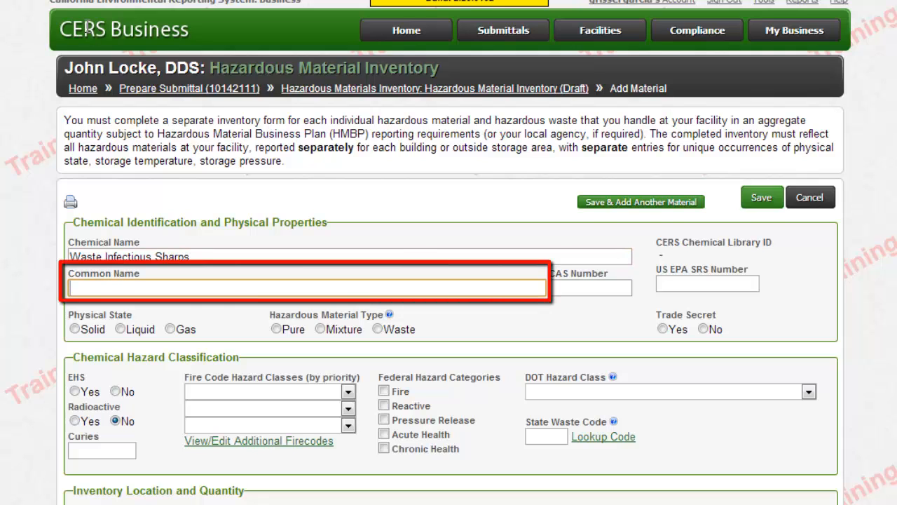
type("Wast")
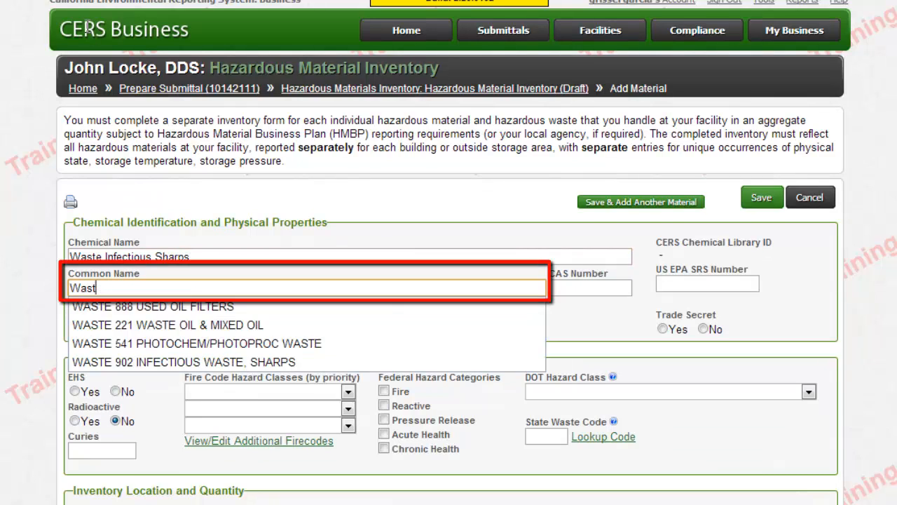
type("e Infectiou")
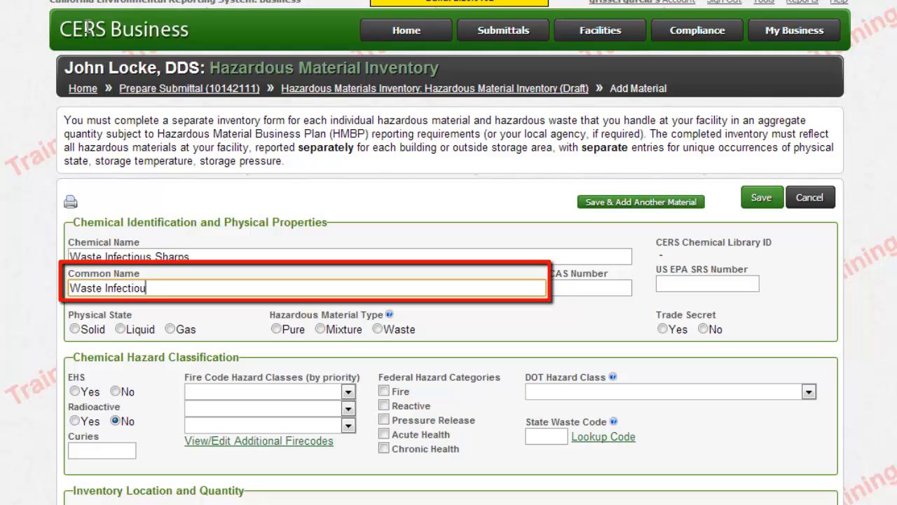
type("s Sharps")
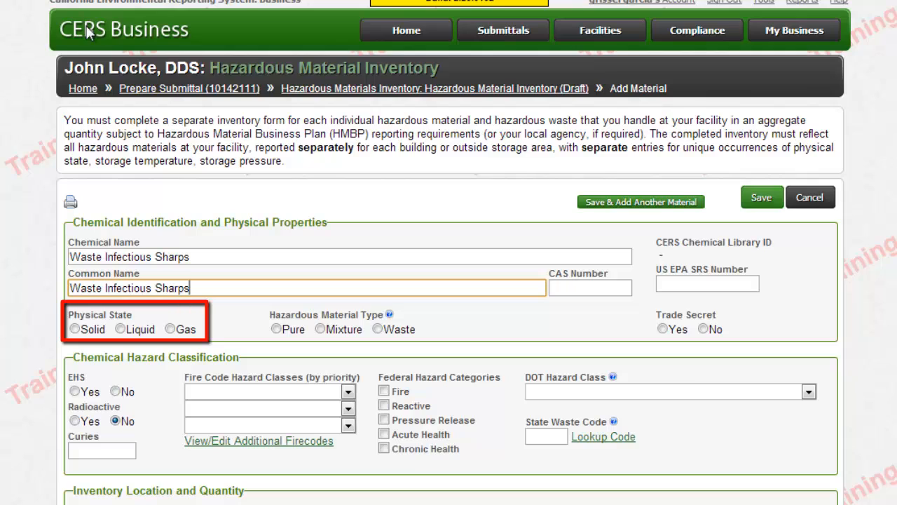
Set the physical state to Solid and the hazardous material type to Waste
key("Tab")
key("Tab")
key("space")
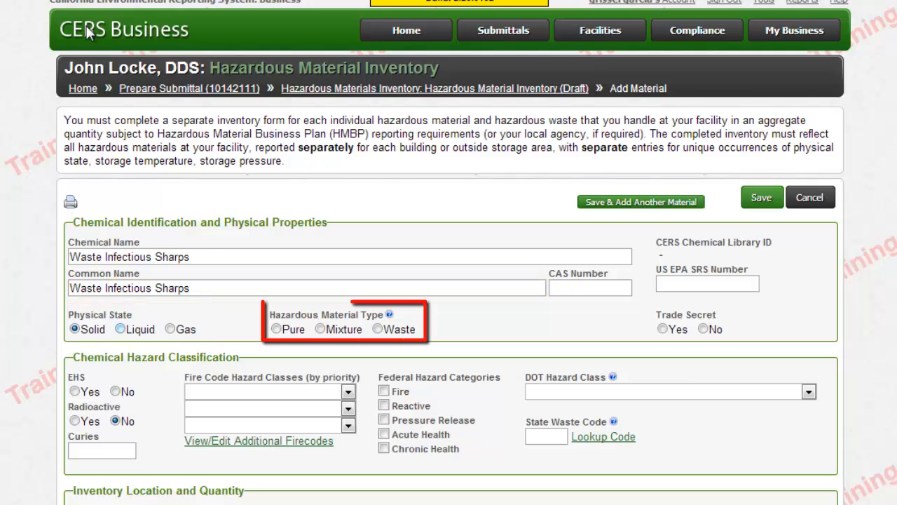
key("Tab")
key("Tab")
key("Tab")
key("space")
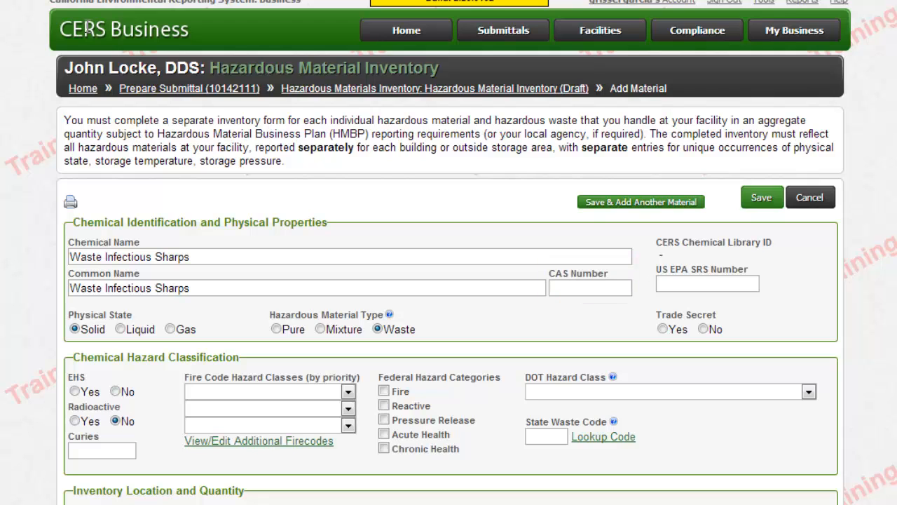
scroll(89, 34, "down", 3)
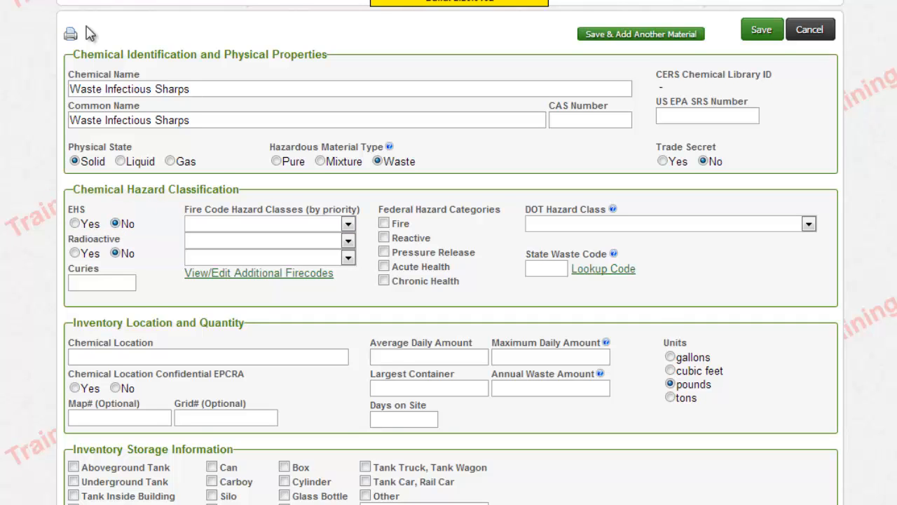
scroll(90, 34, "down", 1)
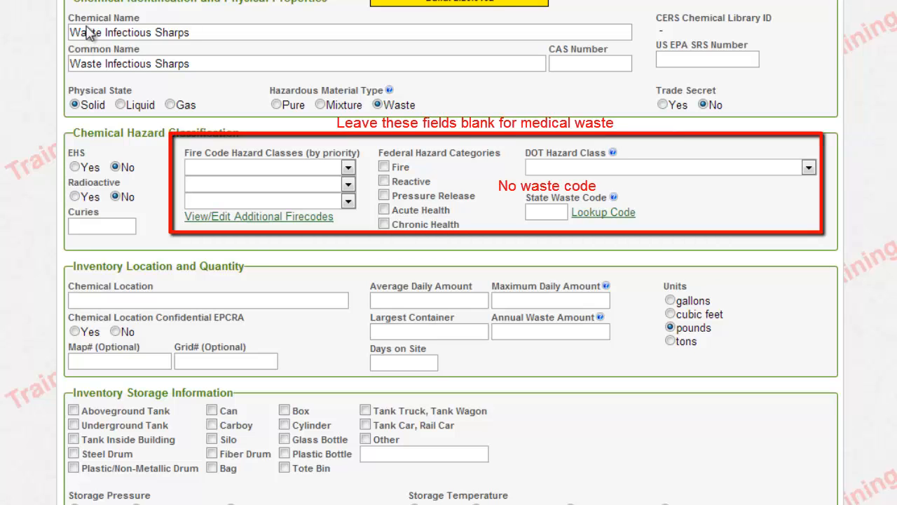
scroll(88, 28, "down", 1)
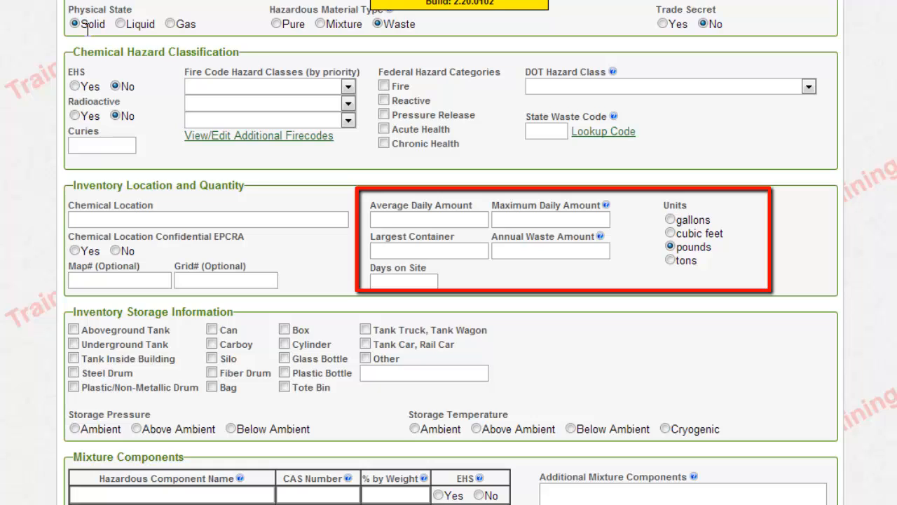
Enter average daily 5, maximum daily 10, largest container 5 and annual waste 40 pounds
key("Tab")
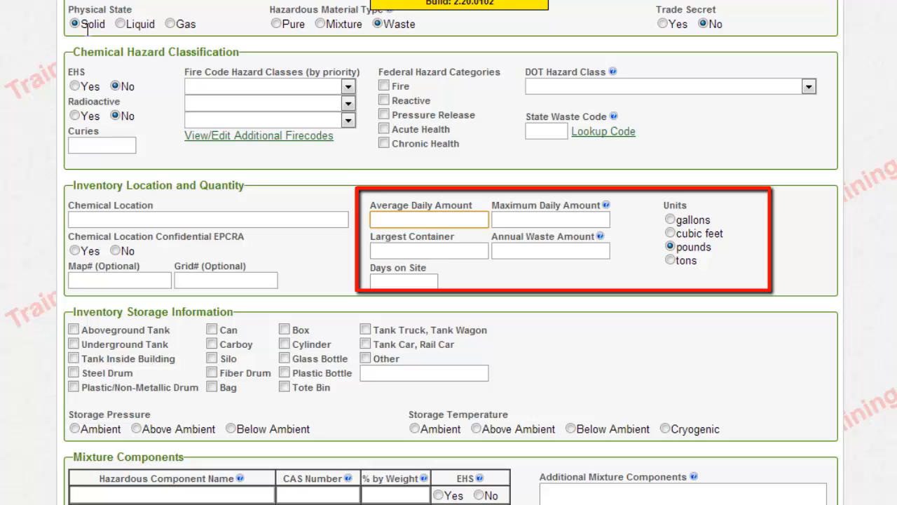
type("5")
key("Tab")
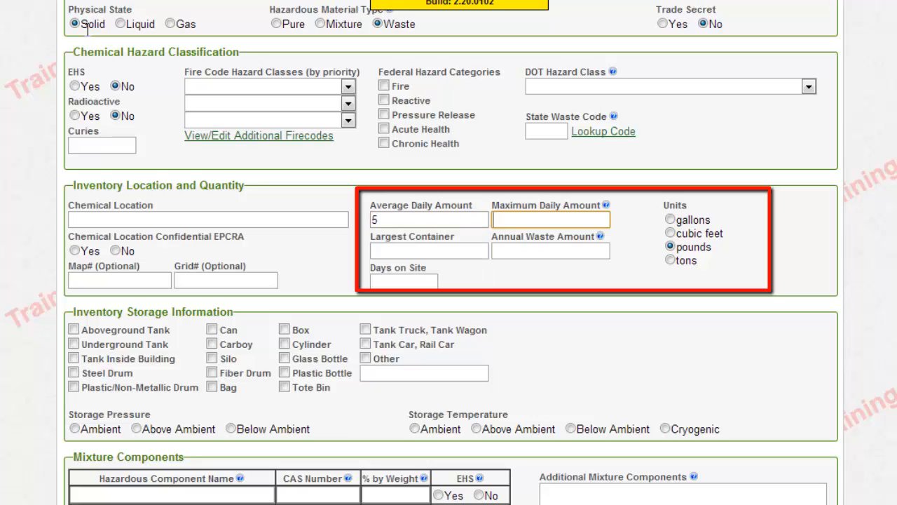
type("10")
key("Tab")
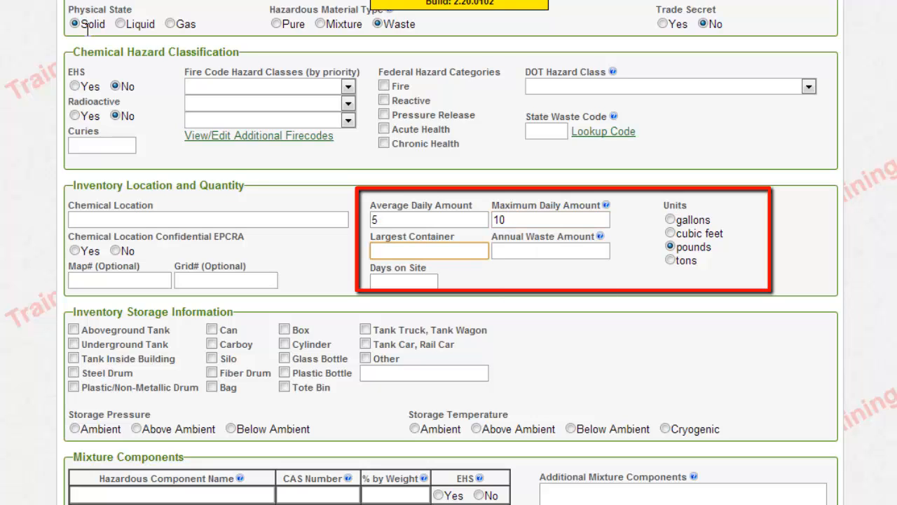
type("5")
key("Tab")
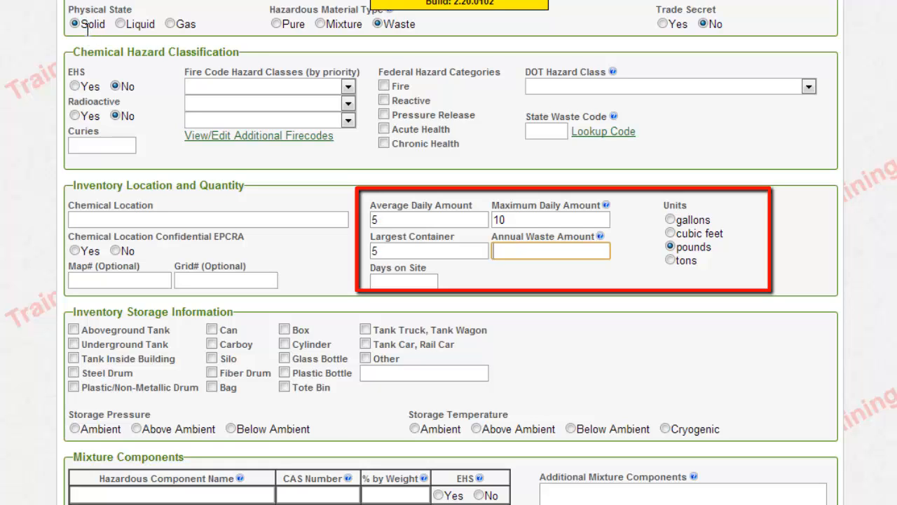
type("40")
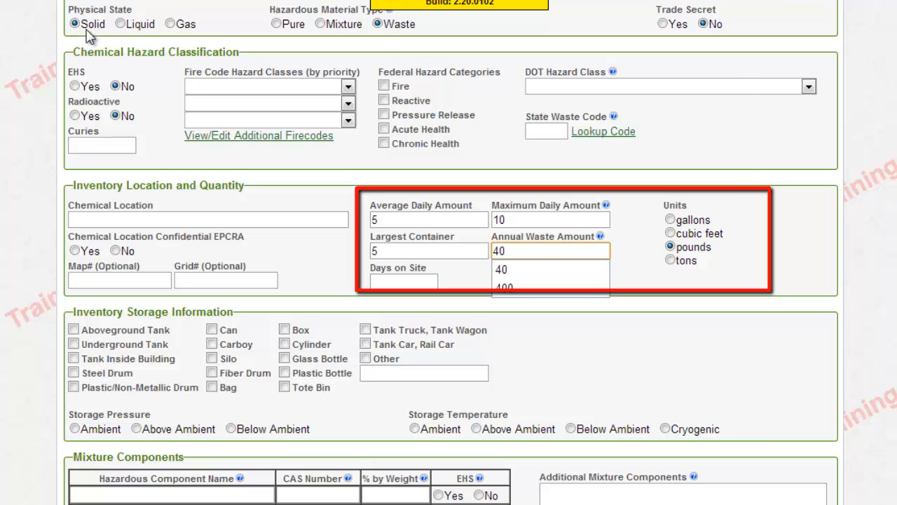
key("Tab")
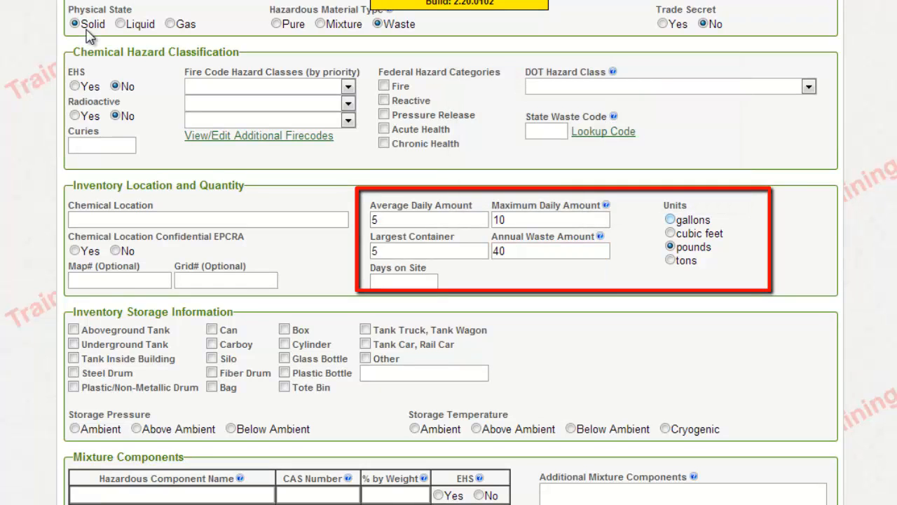
Set Days on Site to 365
scroll(88, 35, "down", 1)
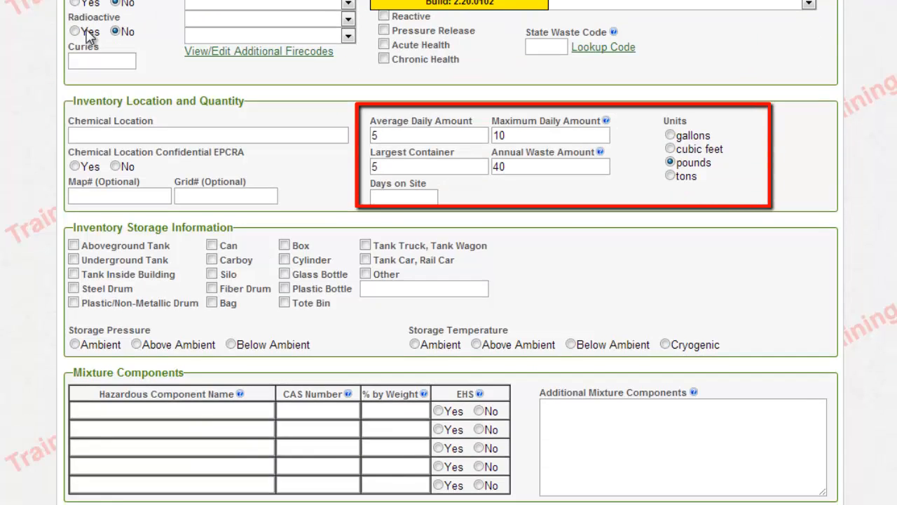
key("Tab")
type("365")
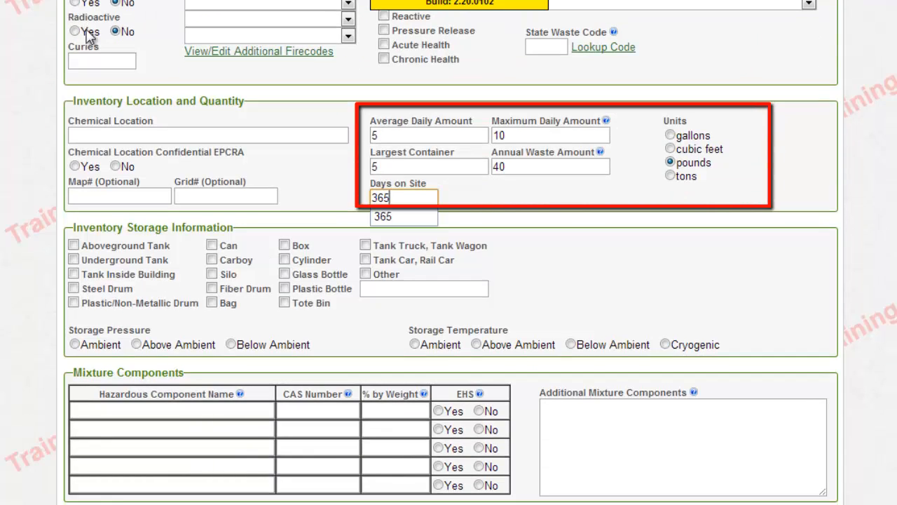
key("Tab")
scroll(87, 36, "down", 1)
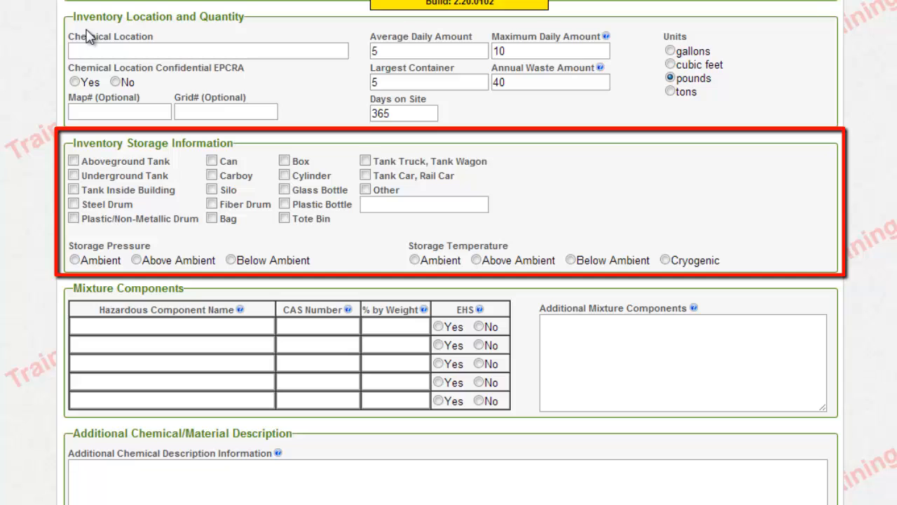
Store the material in Plastic Bottle at Ambient pressure and Ambient temperature
left_click(284, 204)
scroll(89, 37, "down", 1)
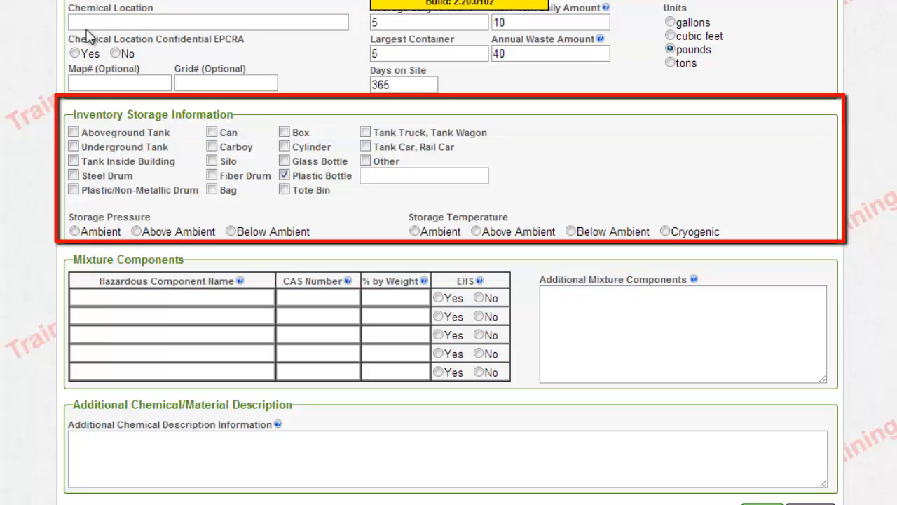
left_click(75, 231)
left_click(415, 231)
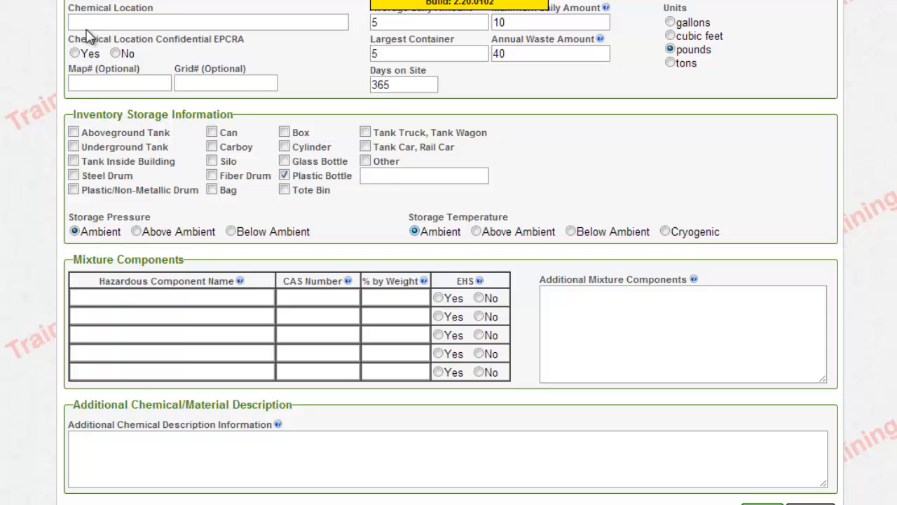
scroll(89, 36, "down", 3)
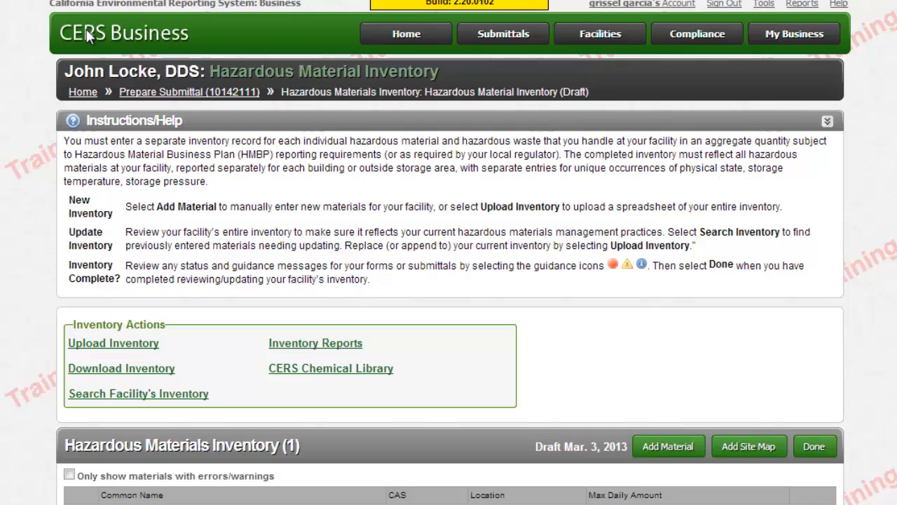
Scroll down the Hazardous Materials Inventory page to reach Add Site Map
scroll(87, 35, "down", 1)
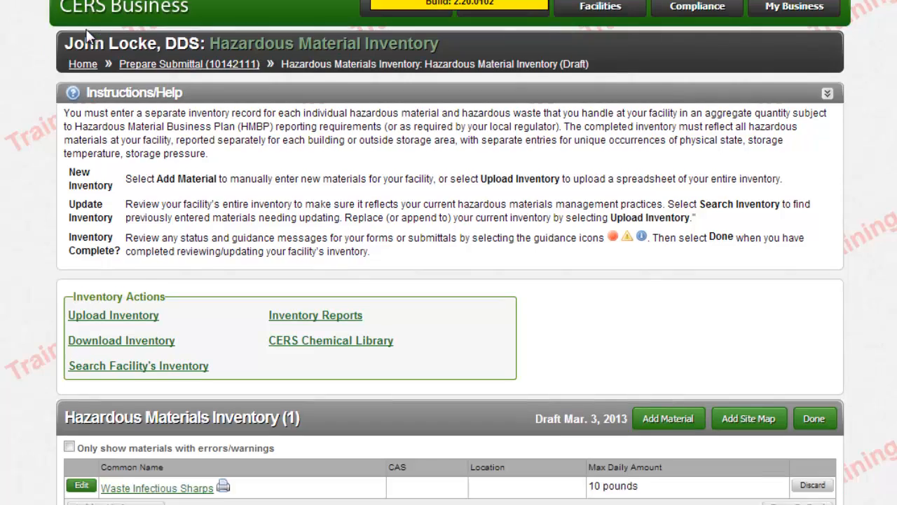
scroll(88, 35, "down", 2)
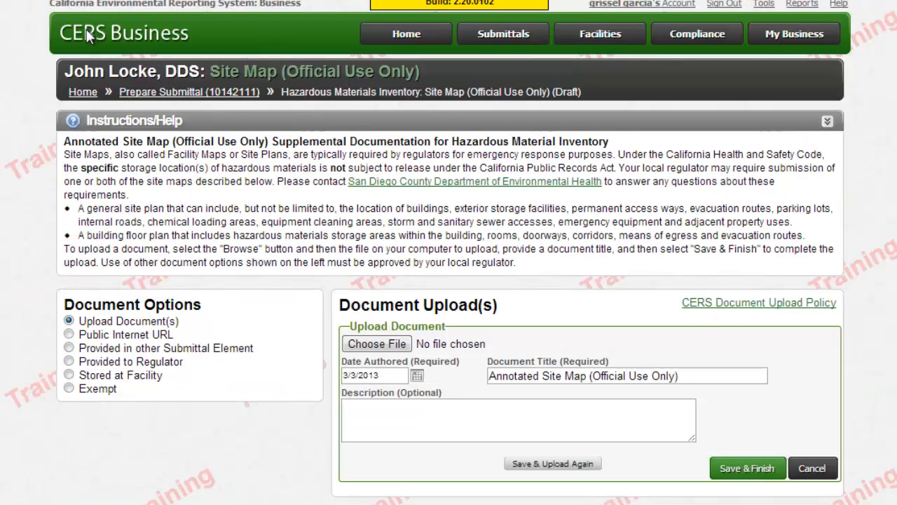
Mark the site map Exempt with comment 'Medical Waste Generator' and save it
scroll(88, 35, "down", 2)
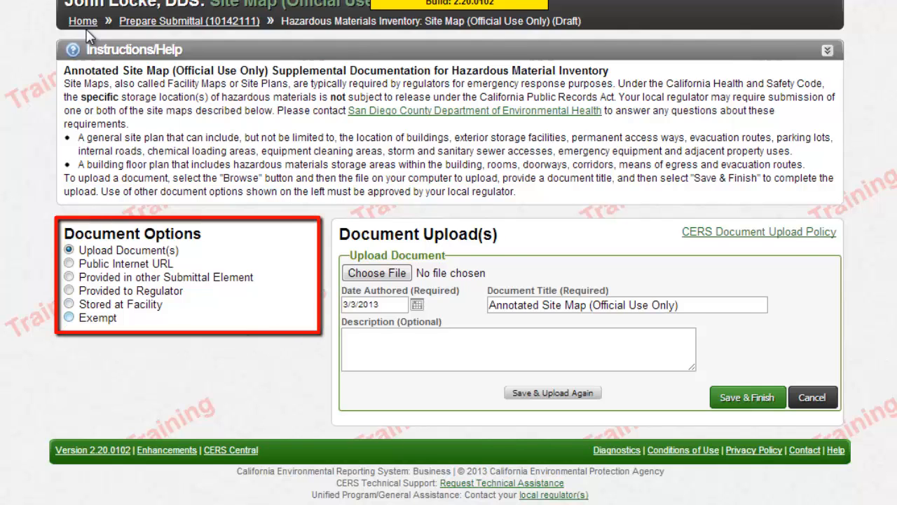
left_click(68, 317)
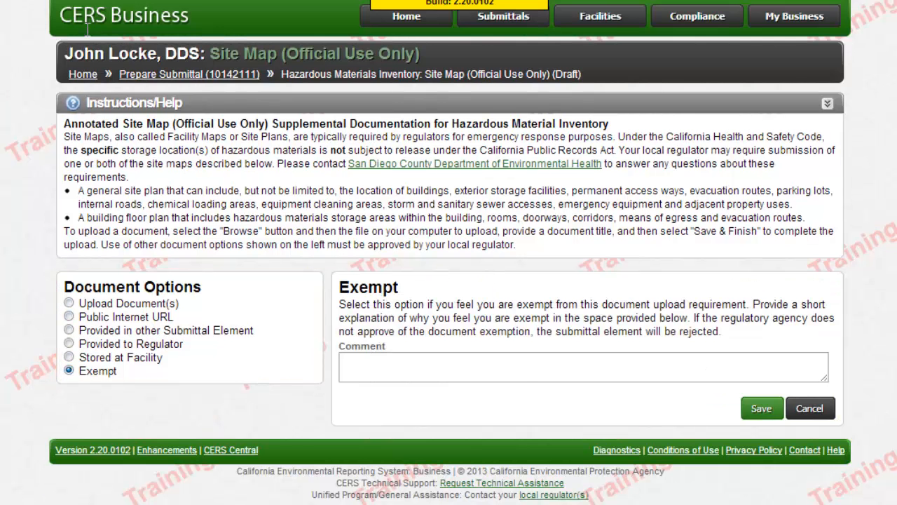
type("Medical")
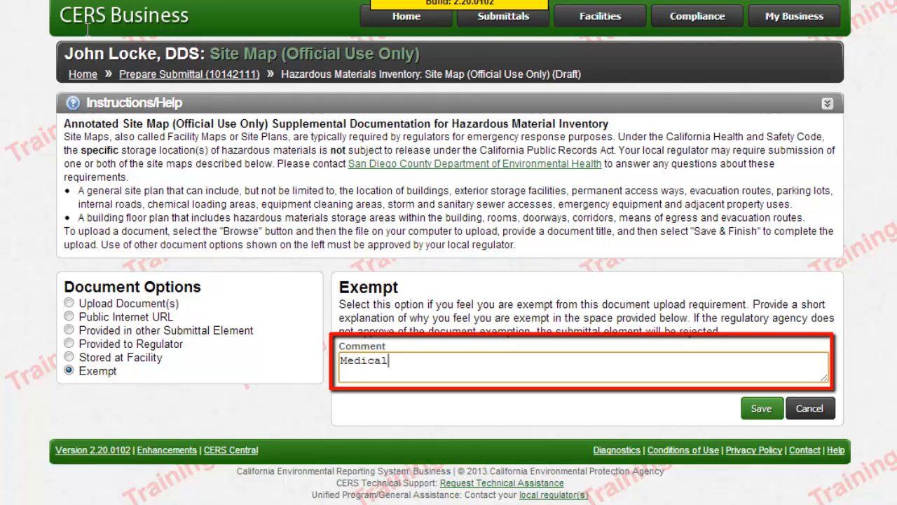
type(" Waste Gene")
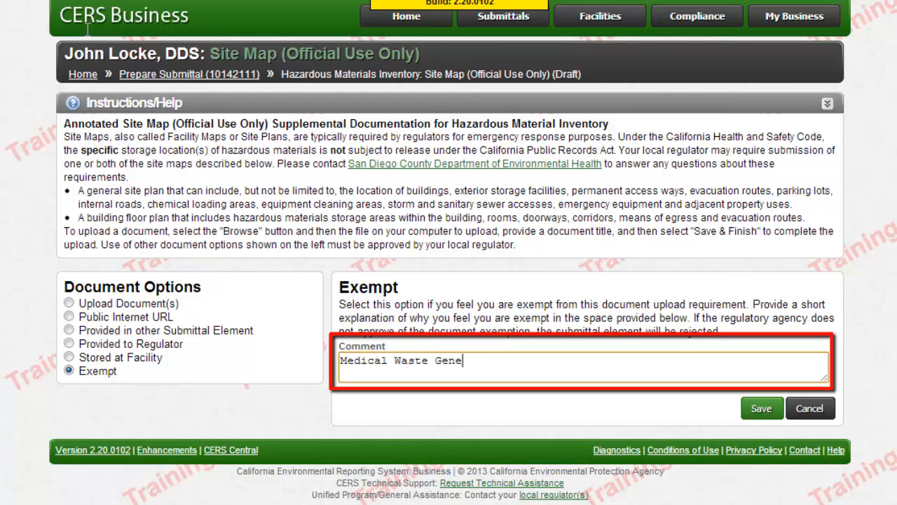
type("rator")
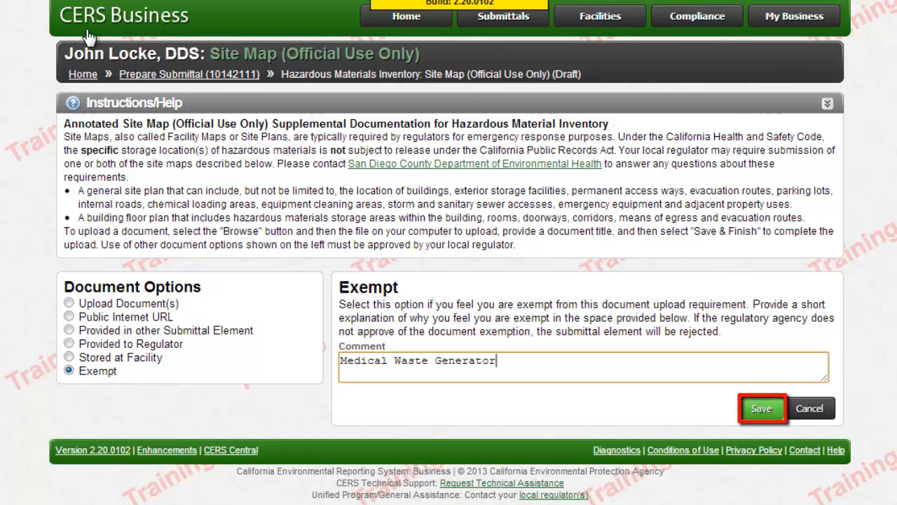
key("Tab")
key("Return")
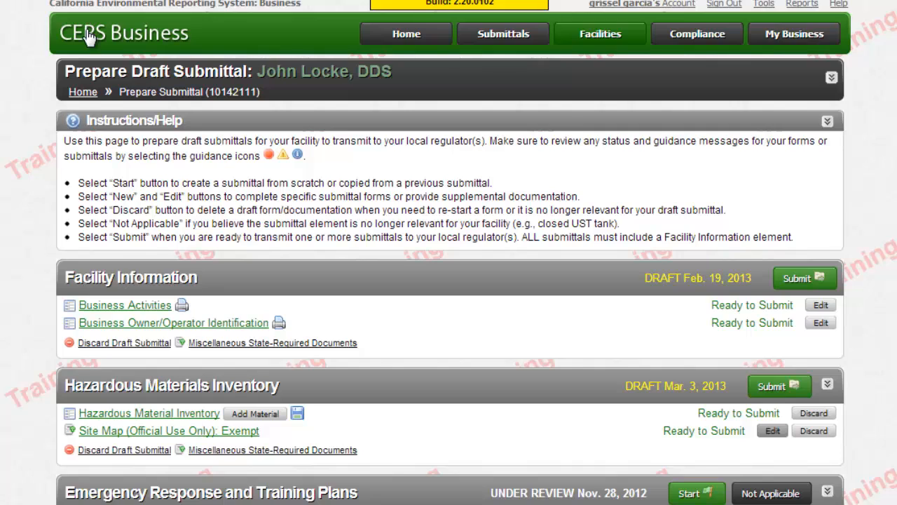
Scroll down the submittal page to reach the Submit and regulator comment options
scroll(90, 36, "down", 3)
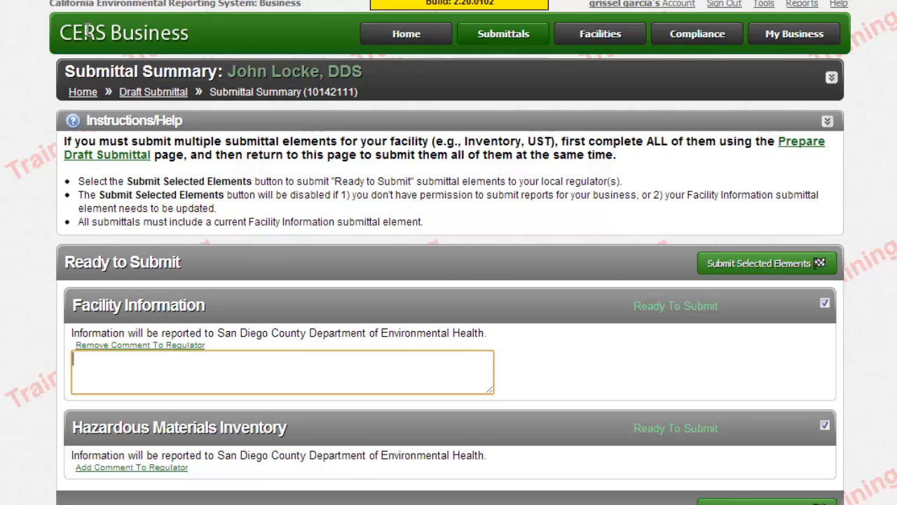
Comment 'Medical Waste Generator- updated contacts including owner' on Facility Information and 'Added sharps waste' on inventory
type("Medical Waste ")
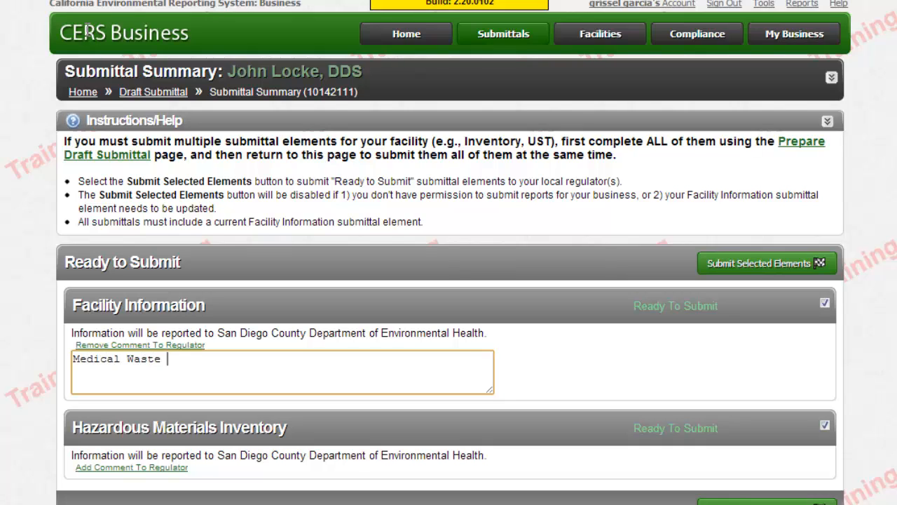
type("Generator- updated contacts")
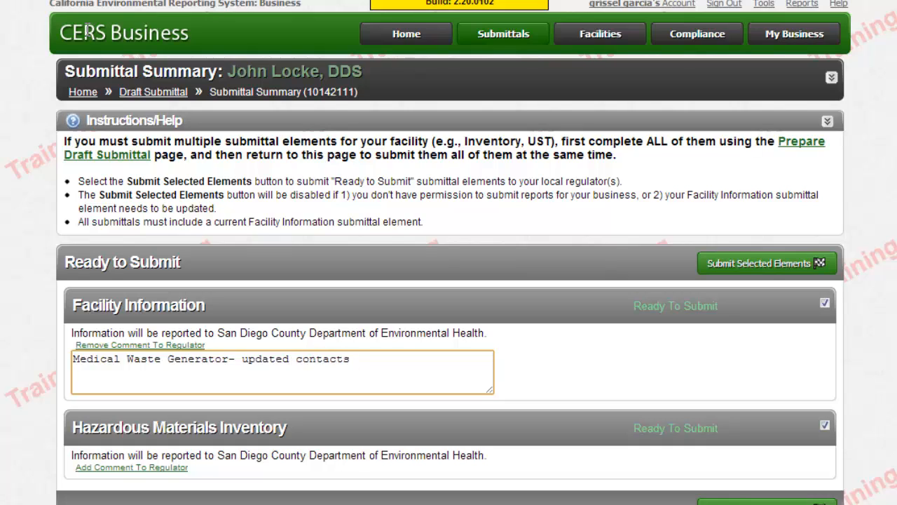
type(" including owner")
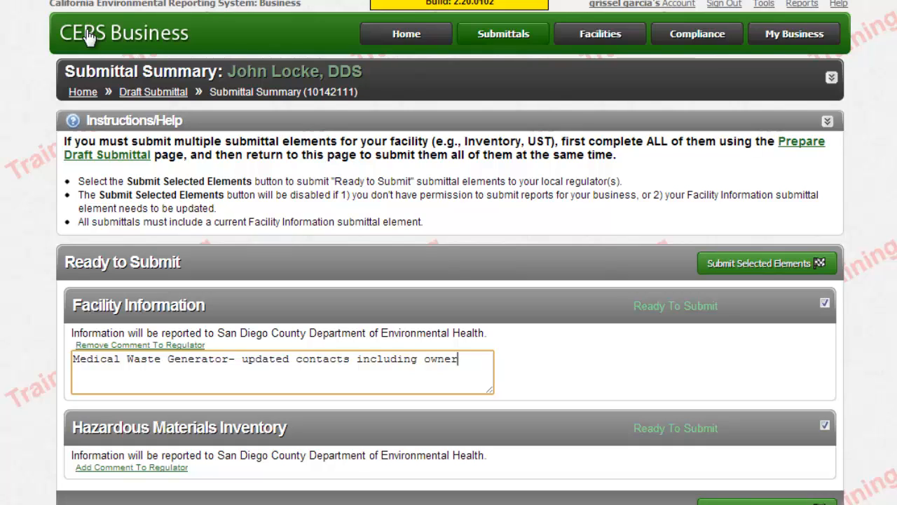
key("Tab")
key("Return")
scroll(89, 37, "down", 2)
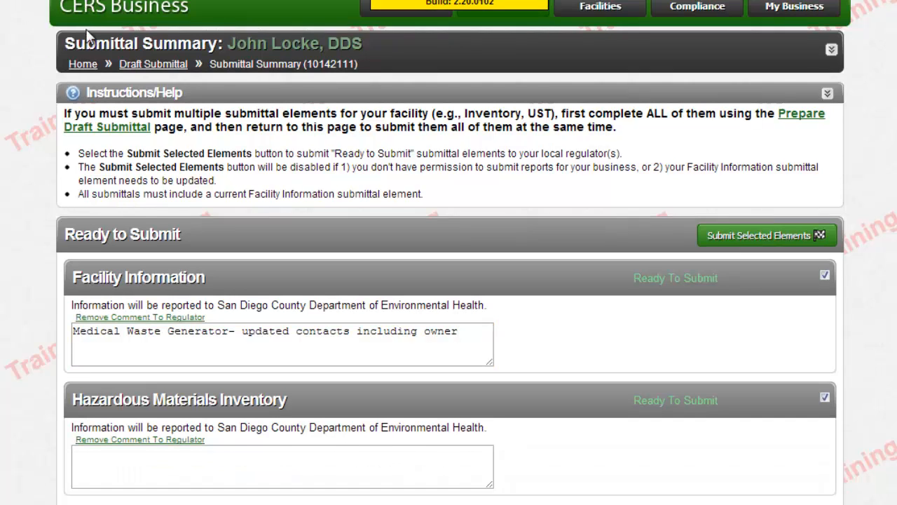
key("Tab")
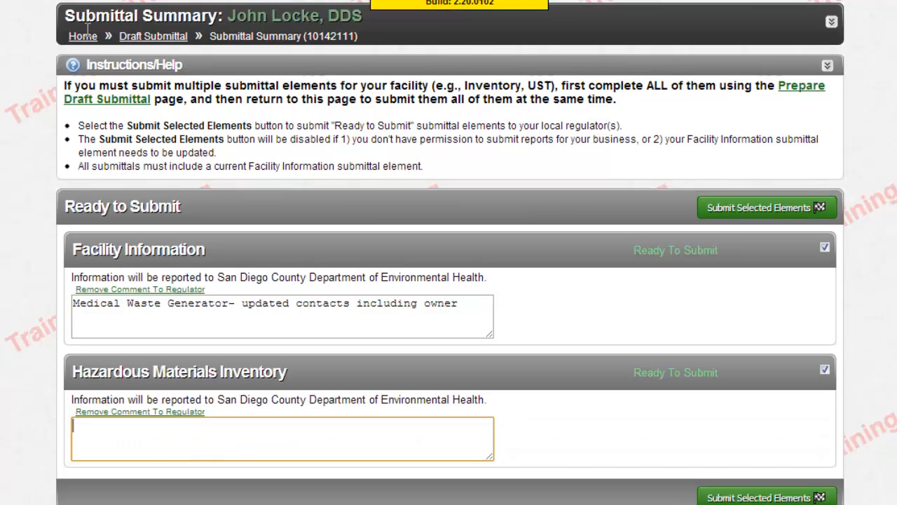
type("Add")
type("ed sharps waste")
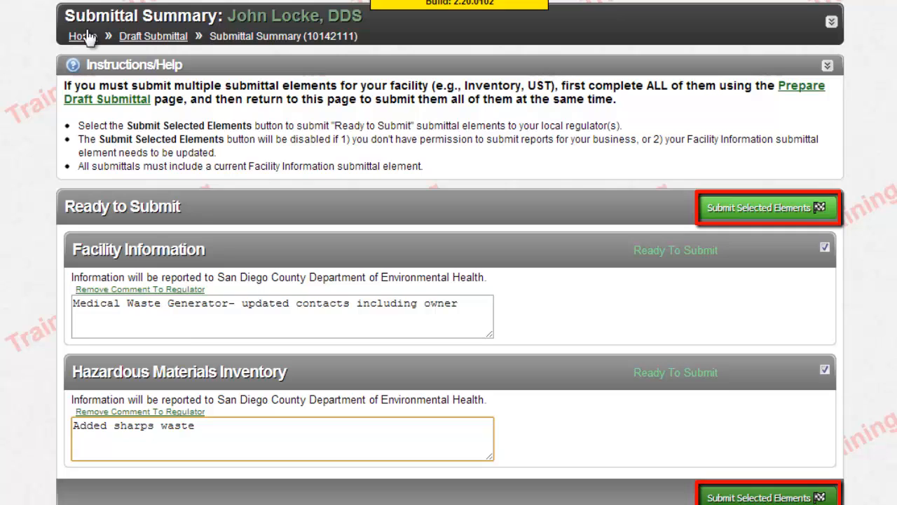
Submit the selected Facility Information and Hazardous Materials Inventory elements to San Diego County Environmental Health
left_click(87, 37)
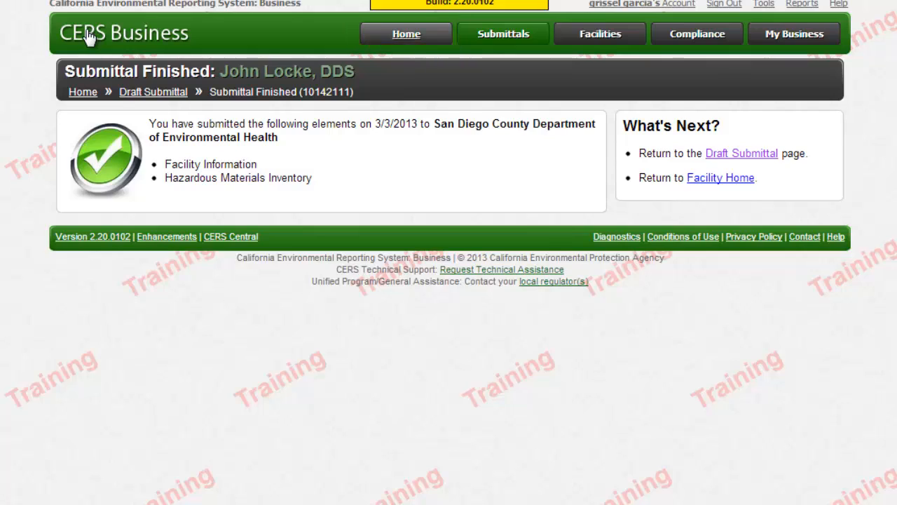
Go back to the facility's Prepare Draft Submittal page through the Home breadcrumb
left_click(89, 37)
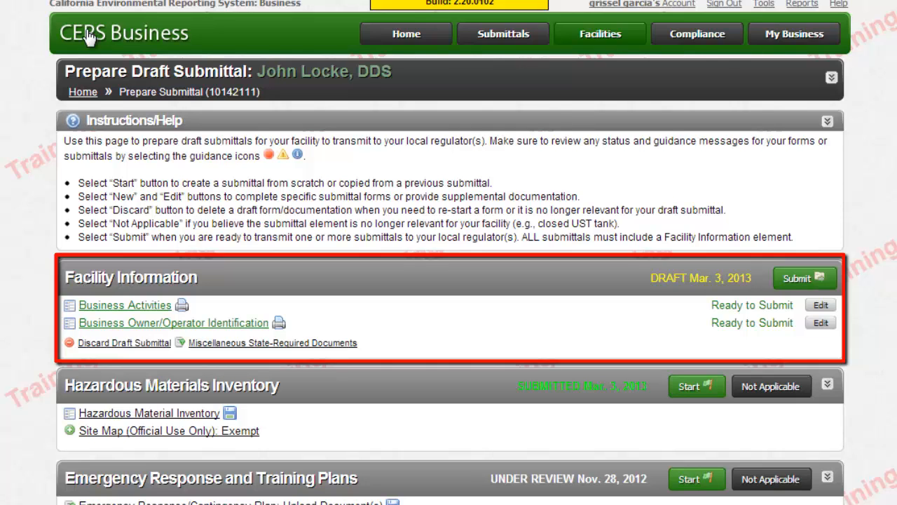
scroll(88, 39, "down", 3)
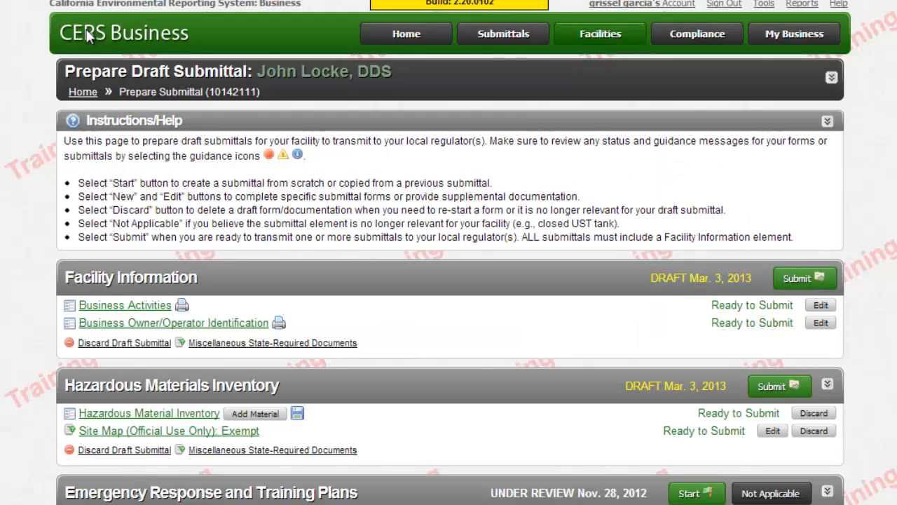
scroll(88, 37, "down", 2)
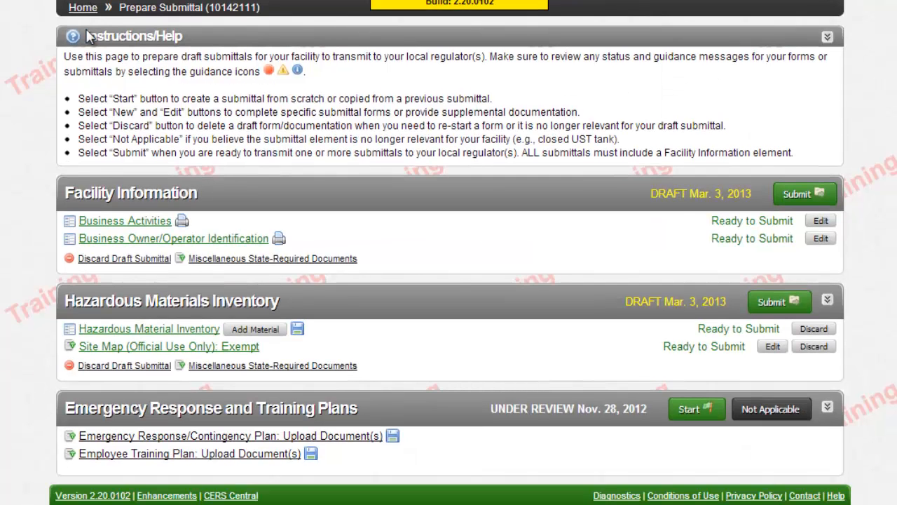